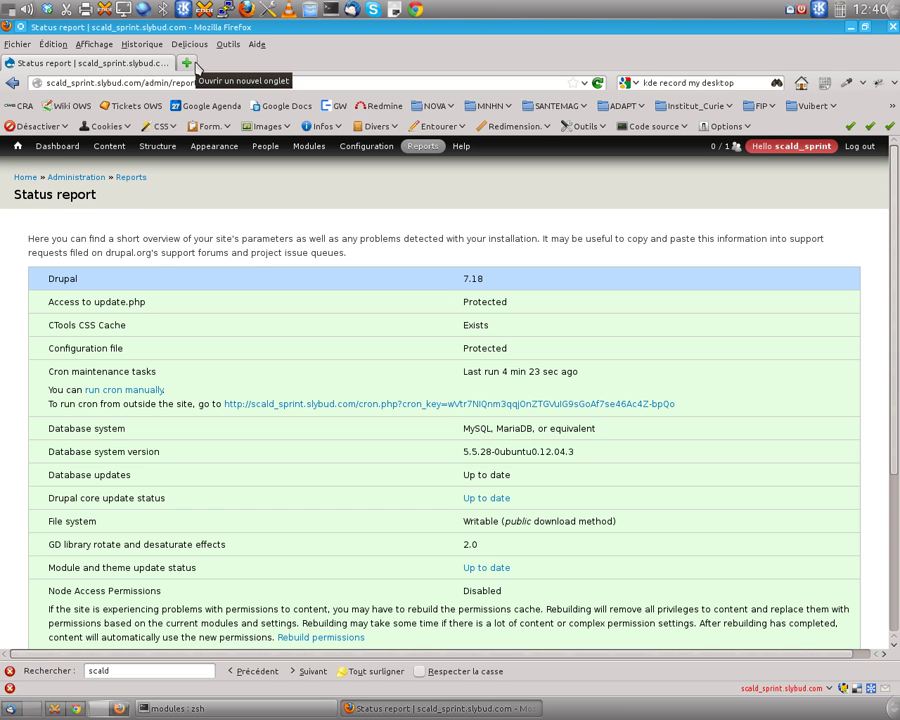
Step: Open the drupal.org/project/scald project page in a new Firefox tab
left_click(195, 62)
type("http://dri")
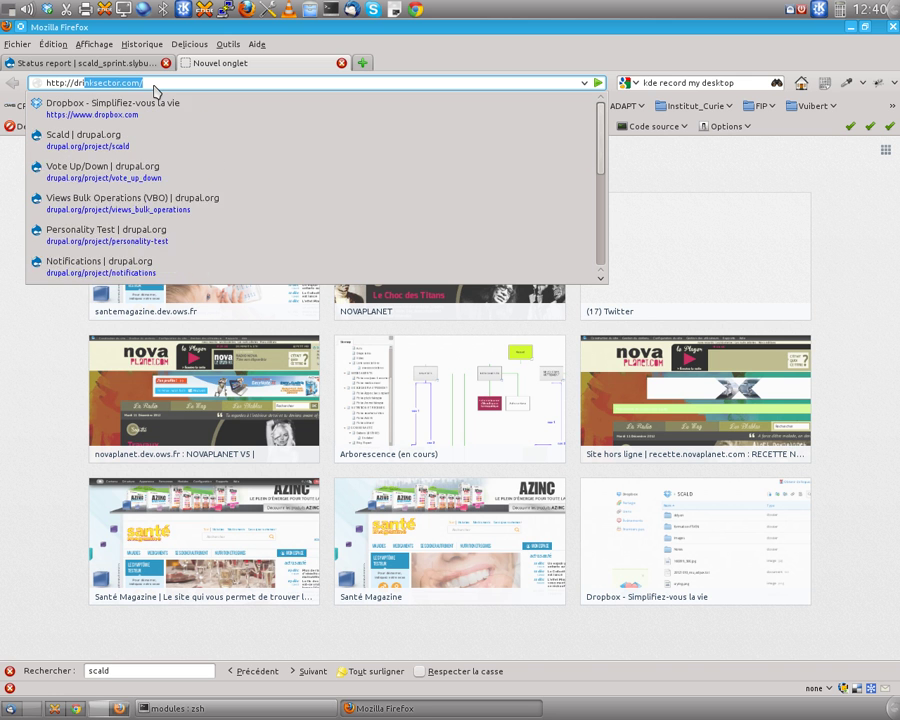
key("BackSpace")
type("upal.org")
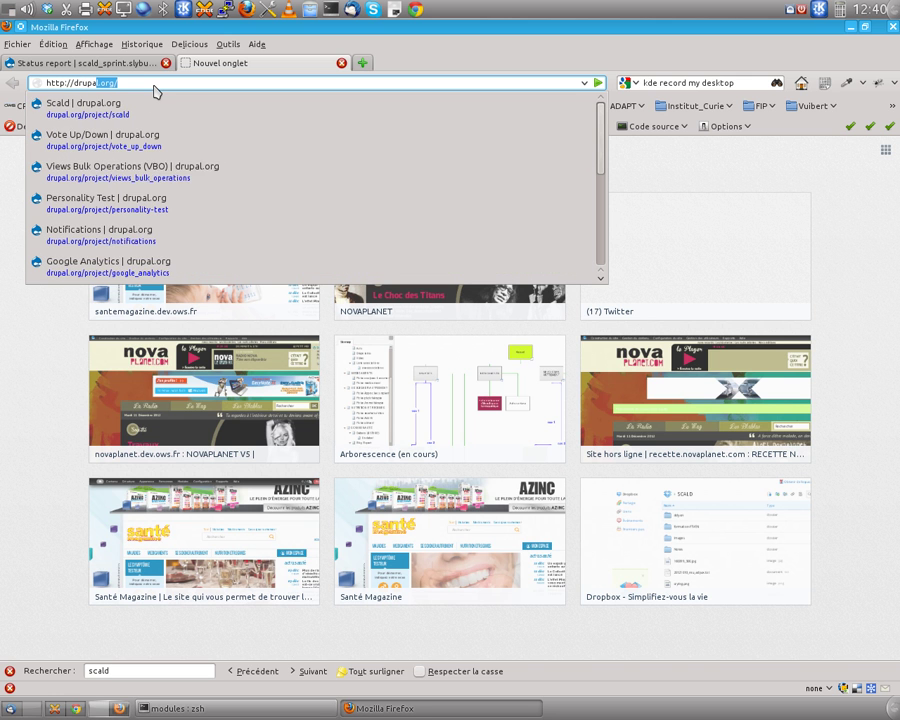
key("Down")
key("Return")
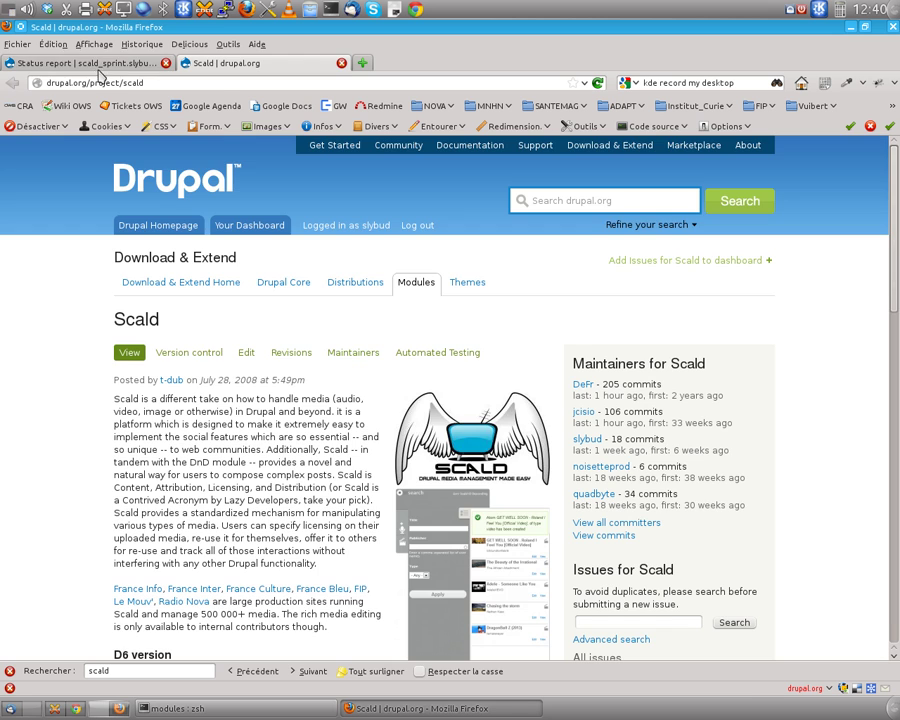
Step: Return to the Drupal Status report tab and scroll through it
left_click(105, 63)
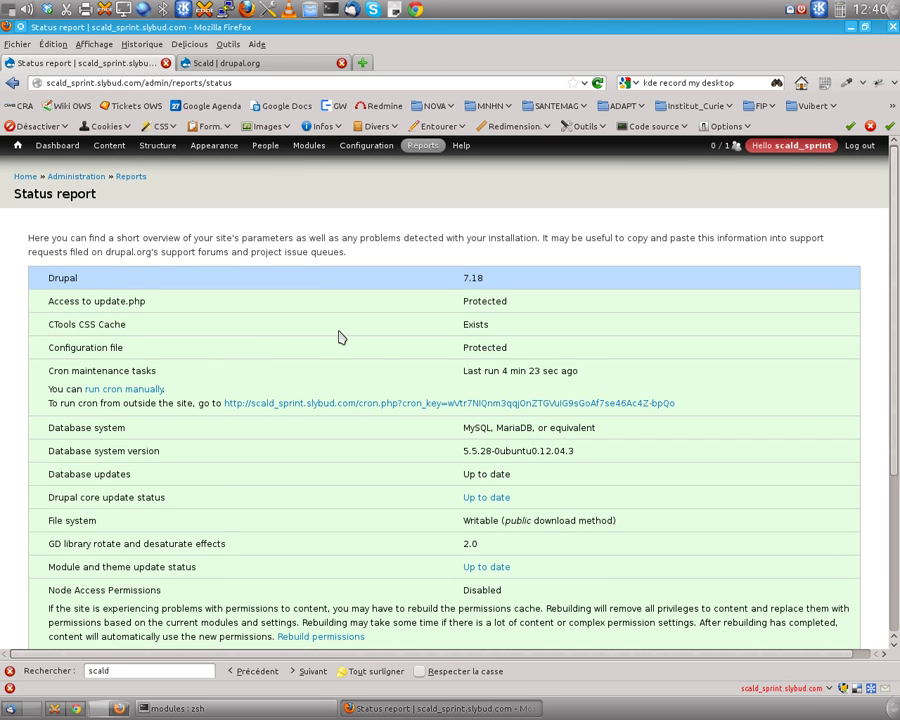
scroll(341, 337, "down", 4)
scroll(272, 299, "up", 3)
scroll(286, 320, "down", 2)
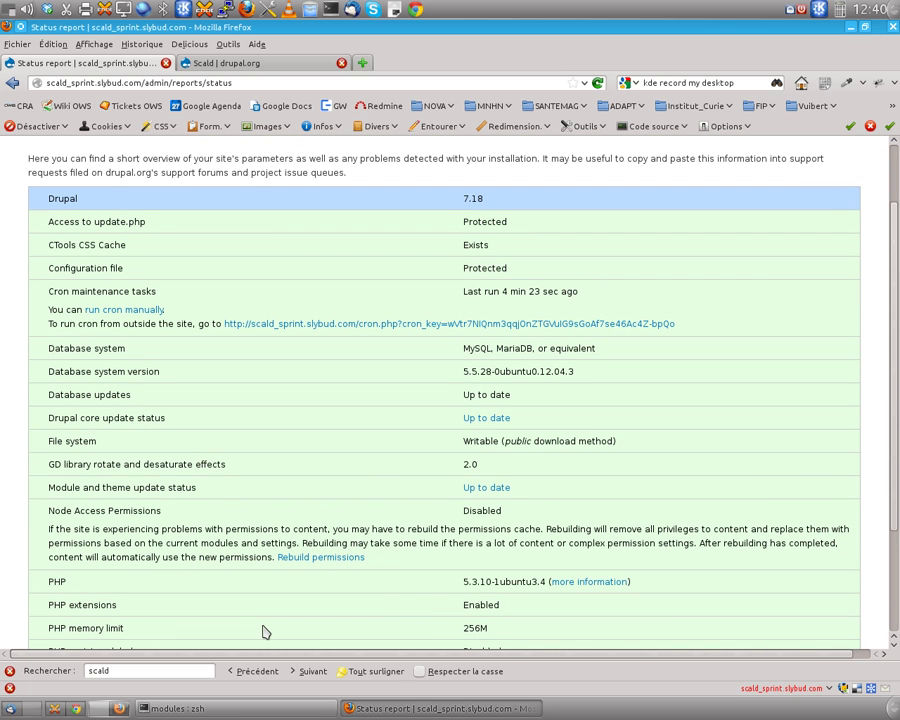
Step: In the terminal, list sites/all/modules with l and highlight the scald folder
left_click(265, 712)
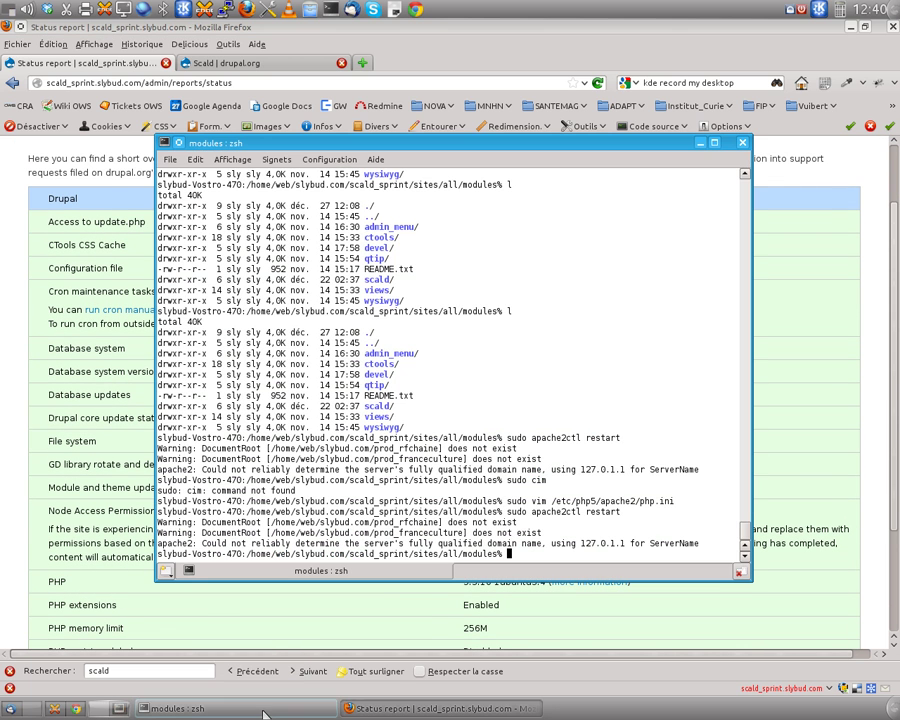
type("l")
key("Return")
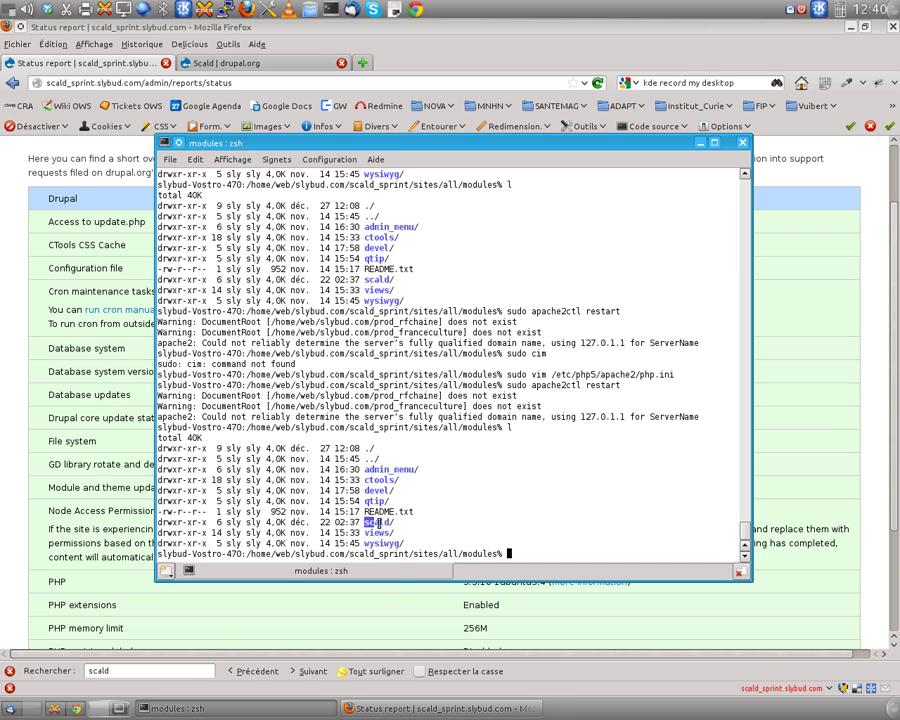
double_click(370, 522)
Step: Minimize the terminal and view the Article content type's Title and Body fields
left_click(699, 144)
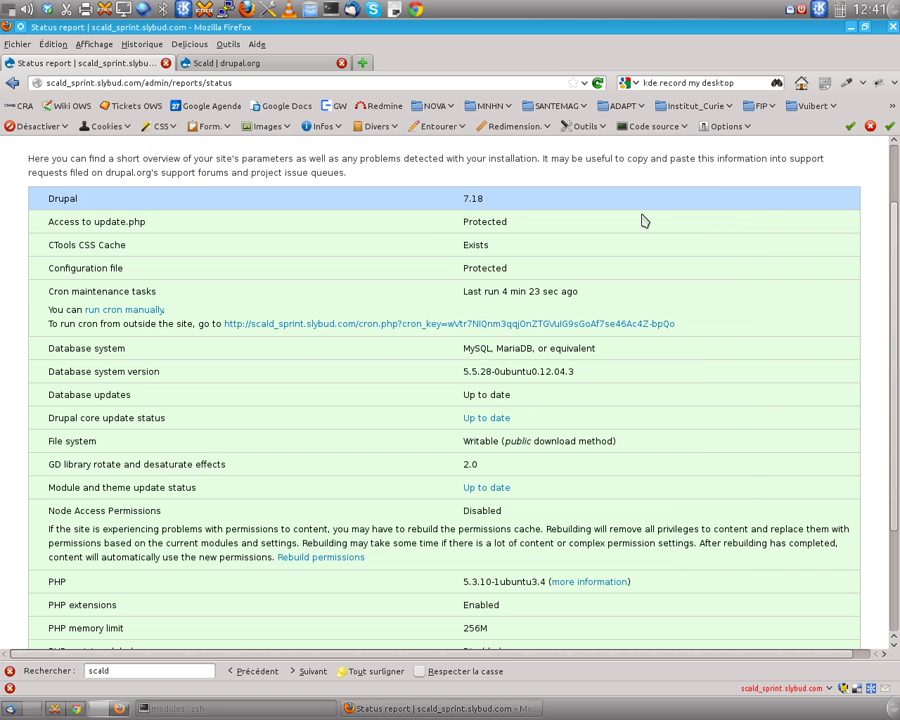
scroll(388, 403, "up", 2)
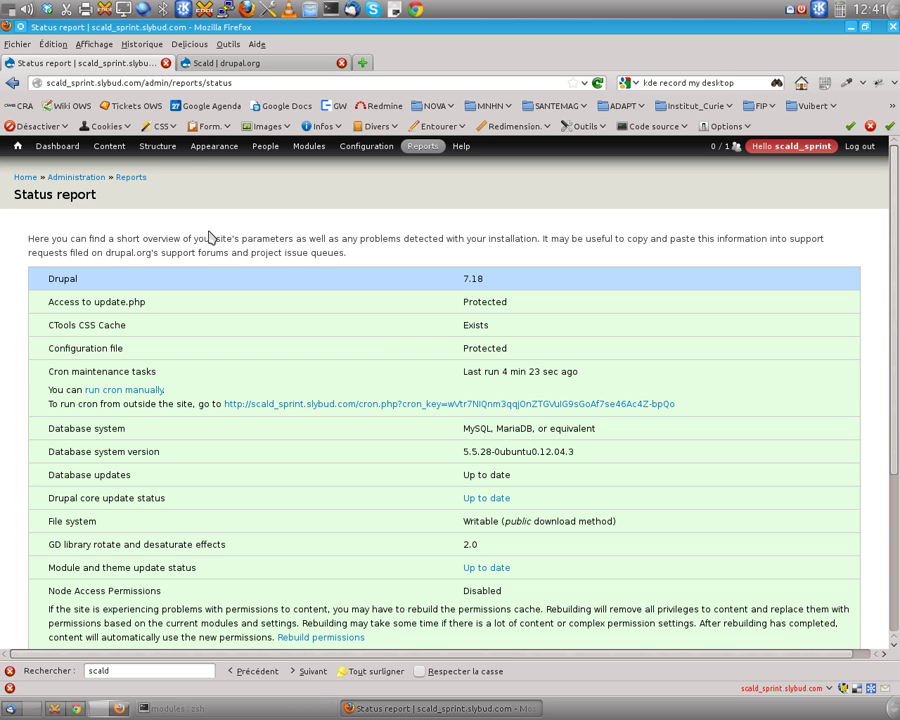
mouse_move(95, 148)
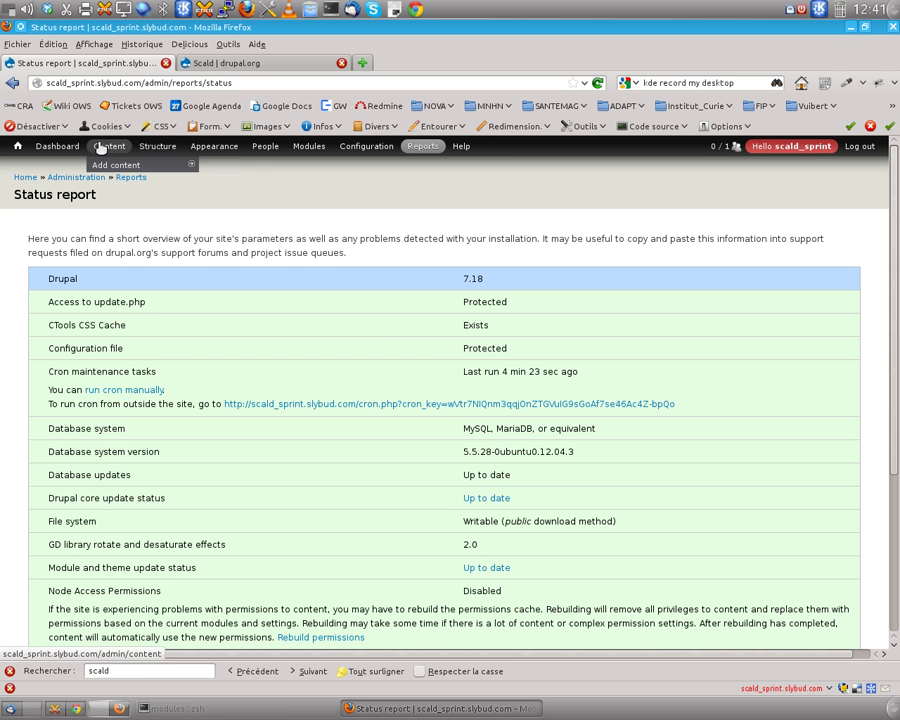
mouse_move(157, 146)
mouse_move(177, 199)
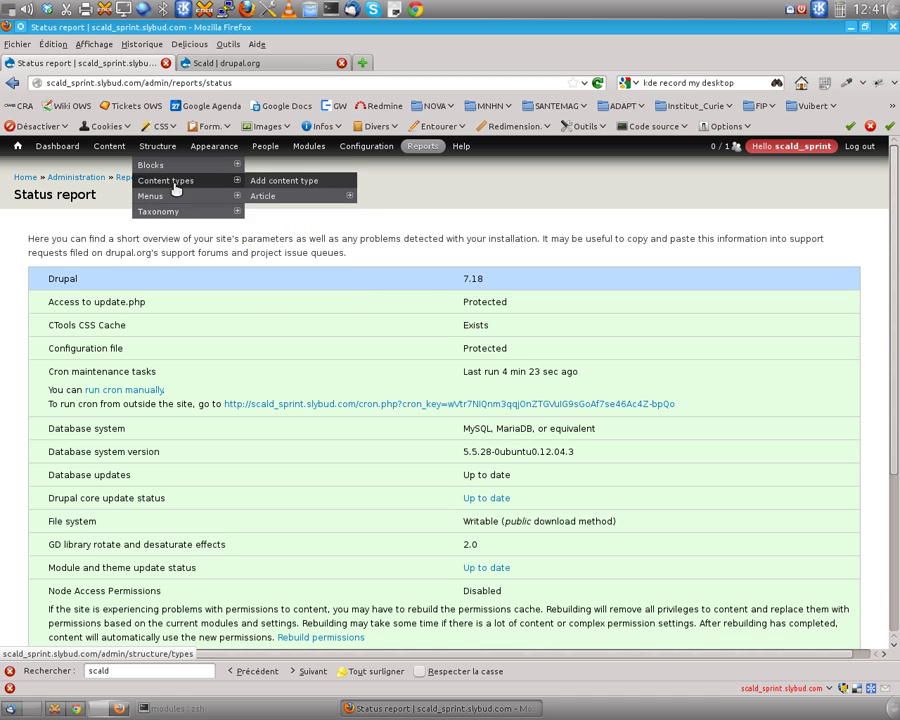
left_click(175, 188)
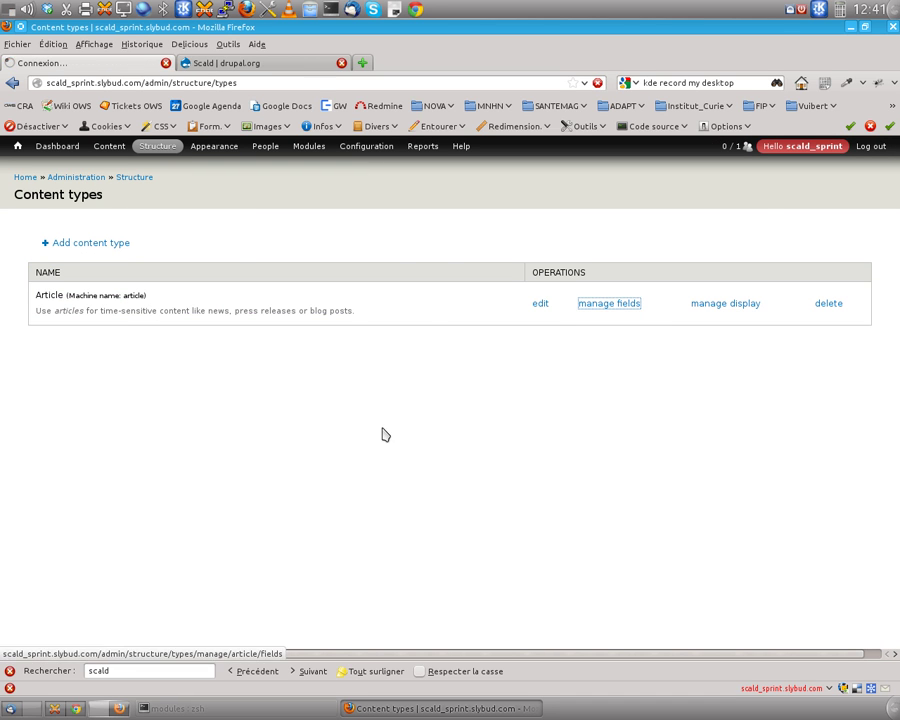
left_click(636, 305)
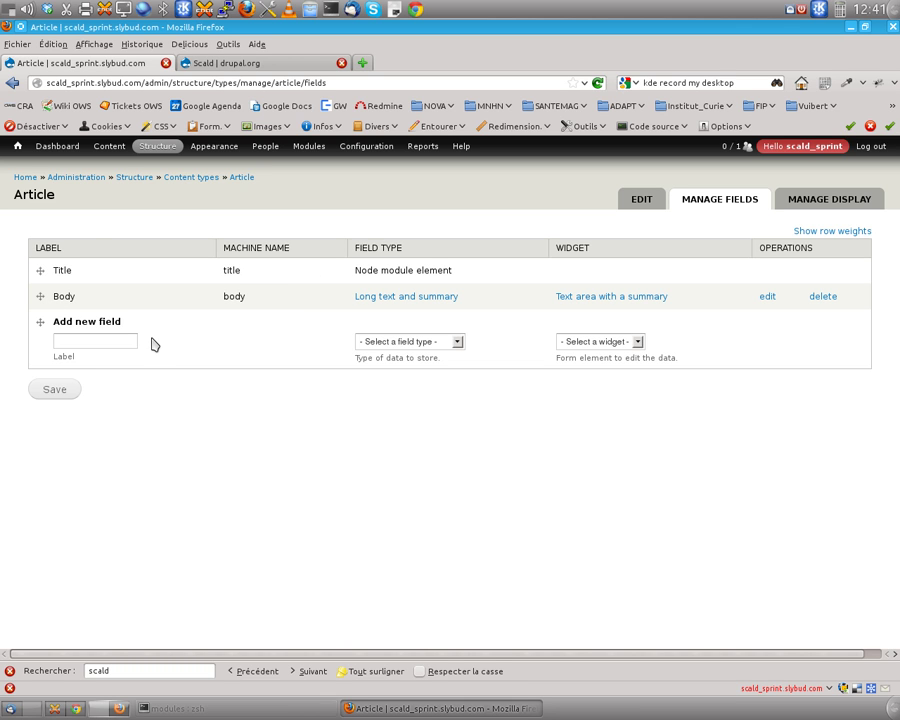
Step: Open a blank Create Article form from Add content
mouse_move(126, 150)
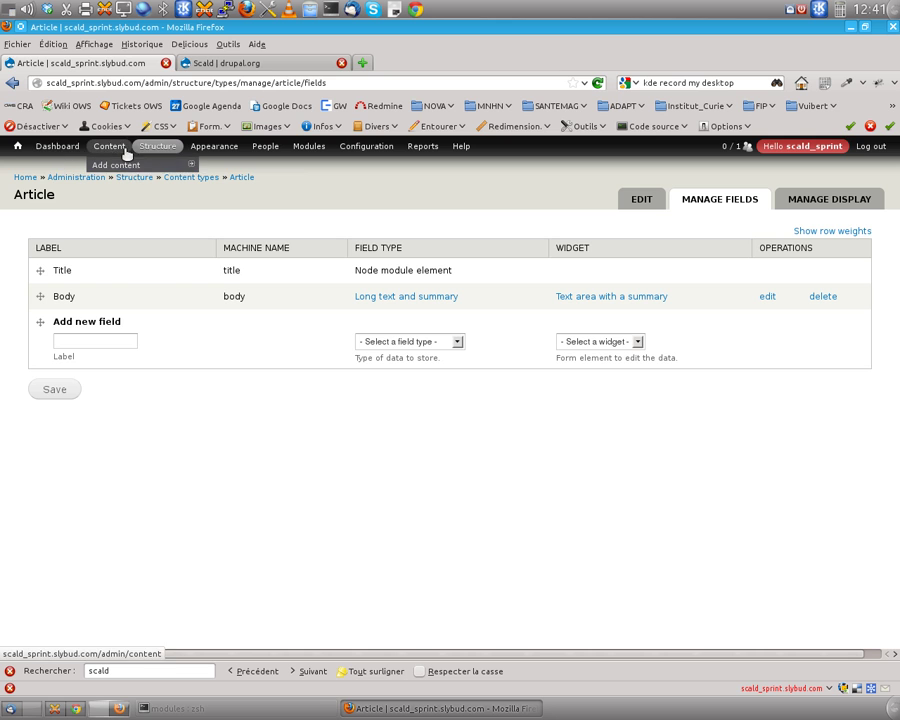
mouse_move(133, 172)
left_click(250, 167)
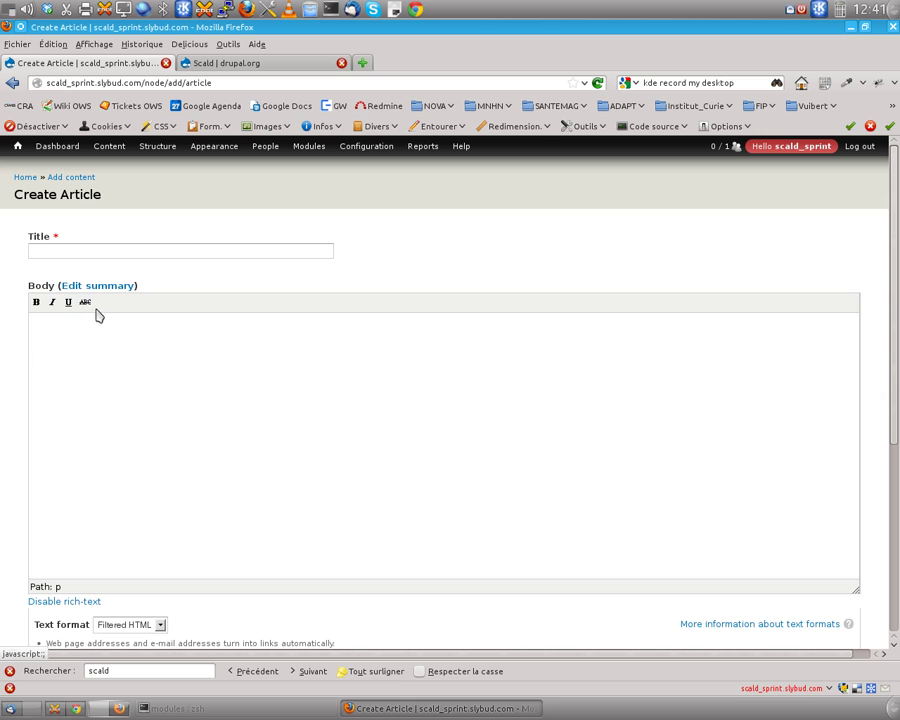
Step: Title the article 'nODE 1' and write FSDFSFS plus a bold FSFSFS line in Body
left_click(73, 252)
type("nODE 1")
left_click(127, 374)
type("FSDFSFS")
key("Return")
type("FSFSFS")
left_click_drag(124, 370, 28, 353)
left_click(36, 301)
Step: Save the nODE 1 article
scroll(262, 460, "down", 4)
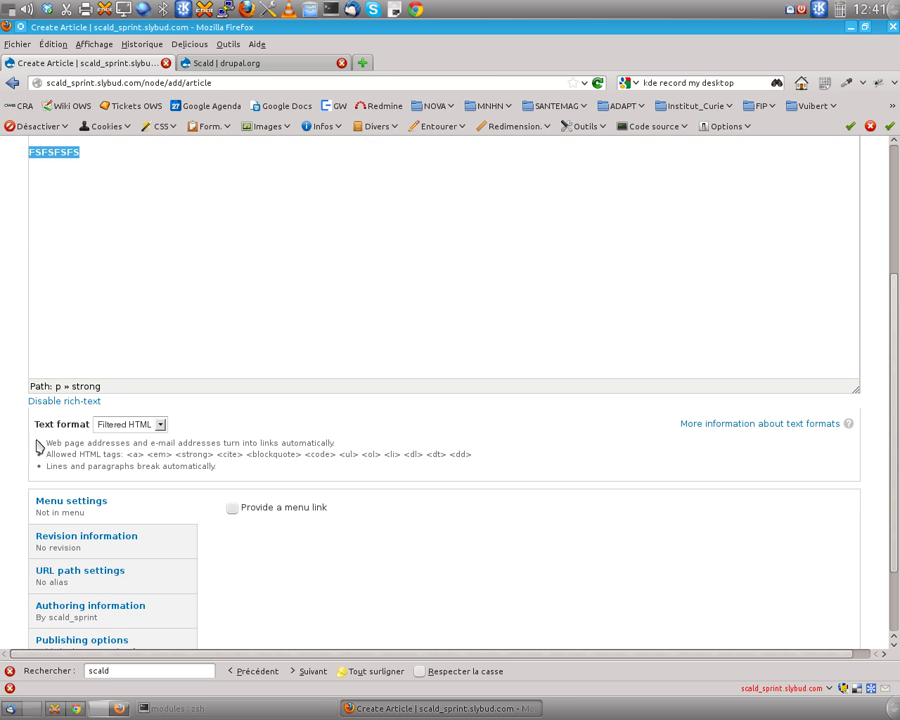
scroll(28, 576, "down", 2)
left_click(55, 594)
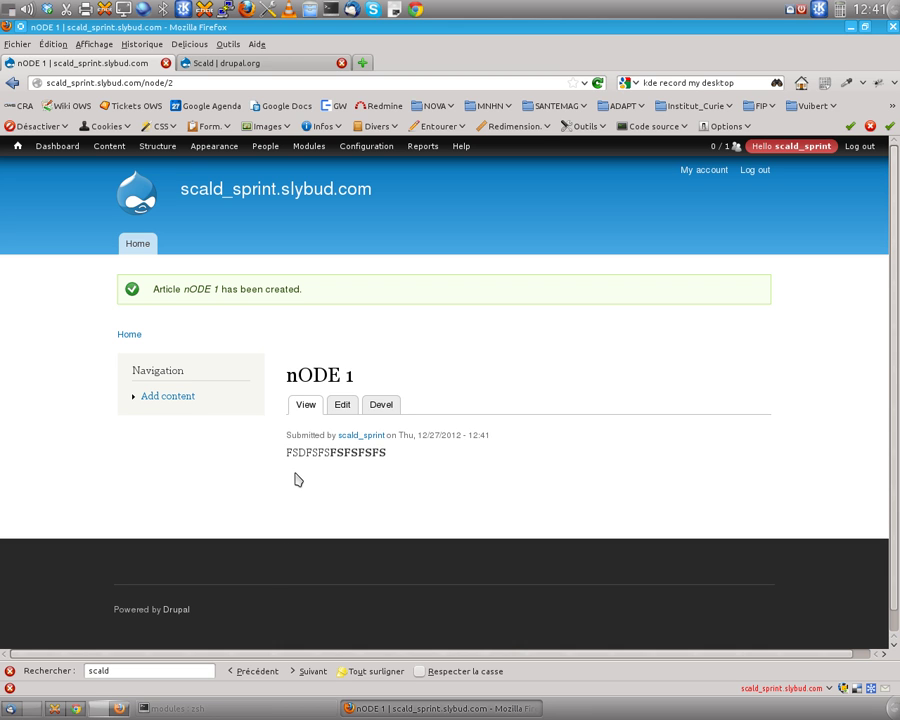
mouse_move(227, 420)
mouse_move(128, 624)
Step: Enable the scald module in the terminal with drush en scald, confirming with y
left_click(237, 708)
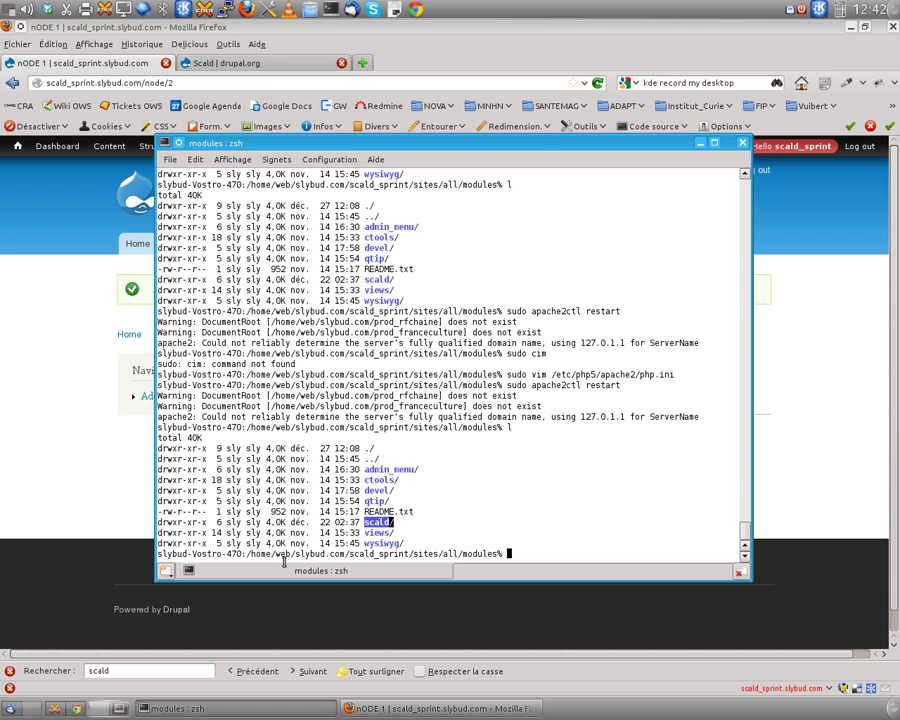
double_click(372, 522)
left_click(582, 540)
type("DRUSH")
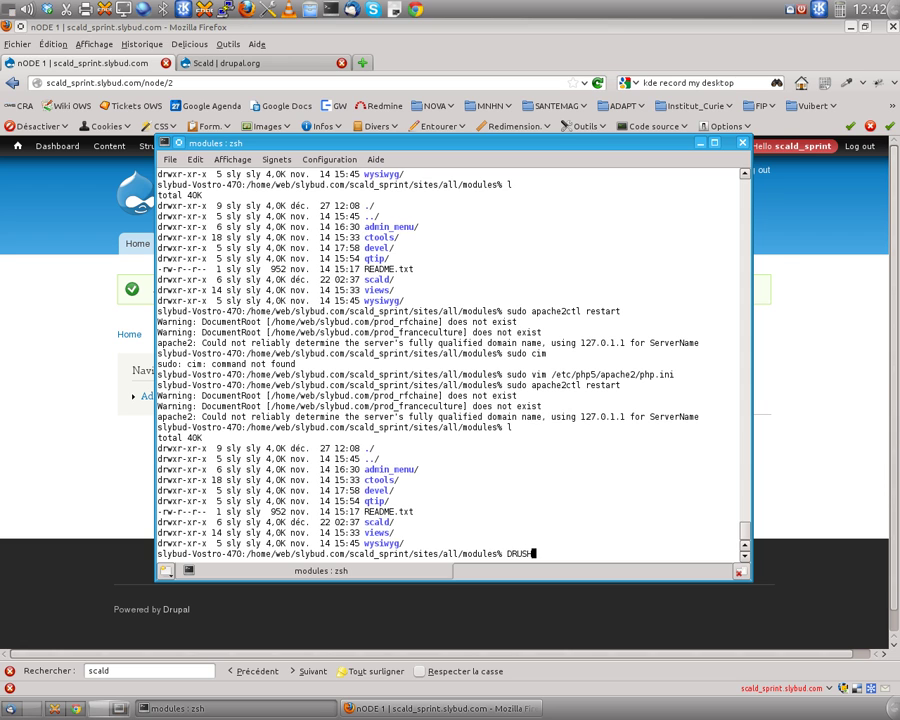
key("BackSpace")
key("BackSpace")
key("BackSpace")
key("BackSpace")
key("BackSpace")
key("BackSpace")
type("drush en scald")
key("Return")
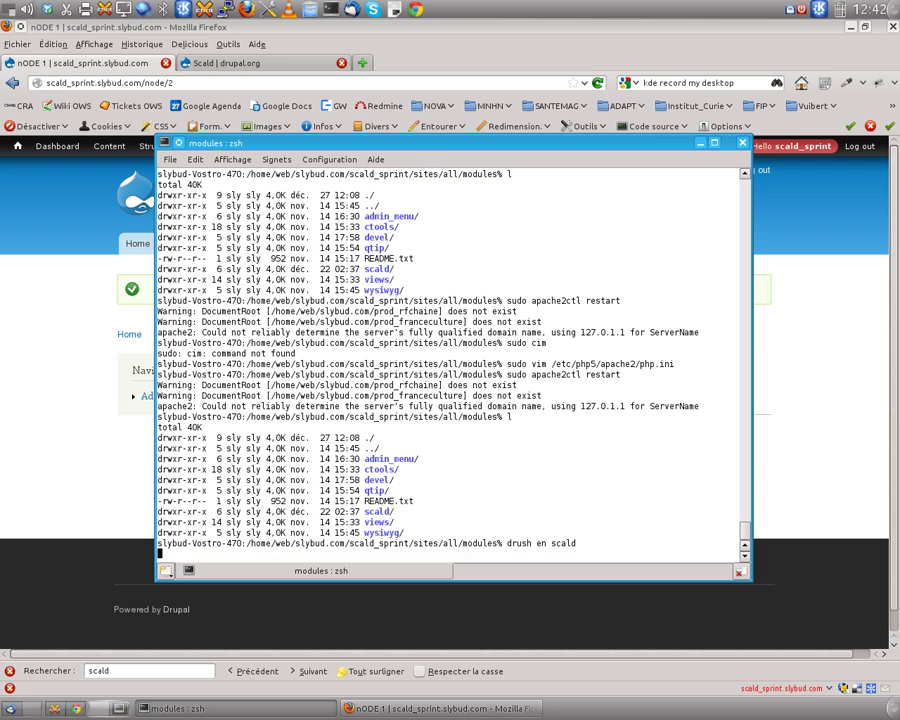
type("y")
key("Return")
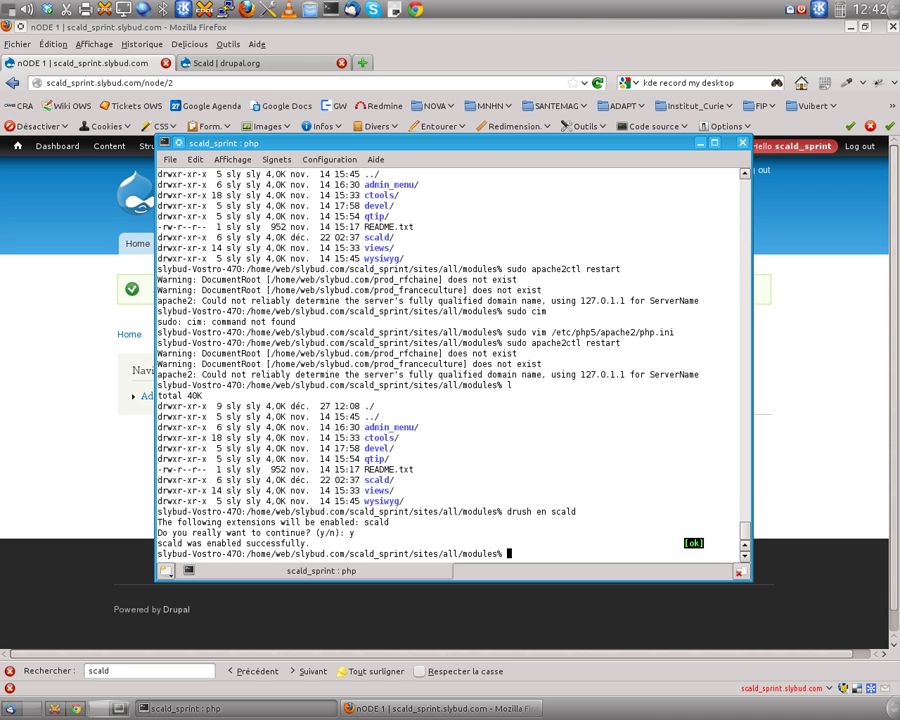
Step: Type the command drush en mee scald_dnd_library at the prompt
type("drush en mee")
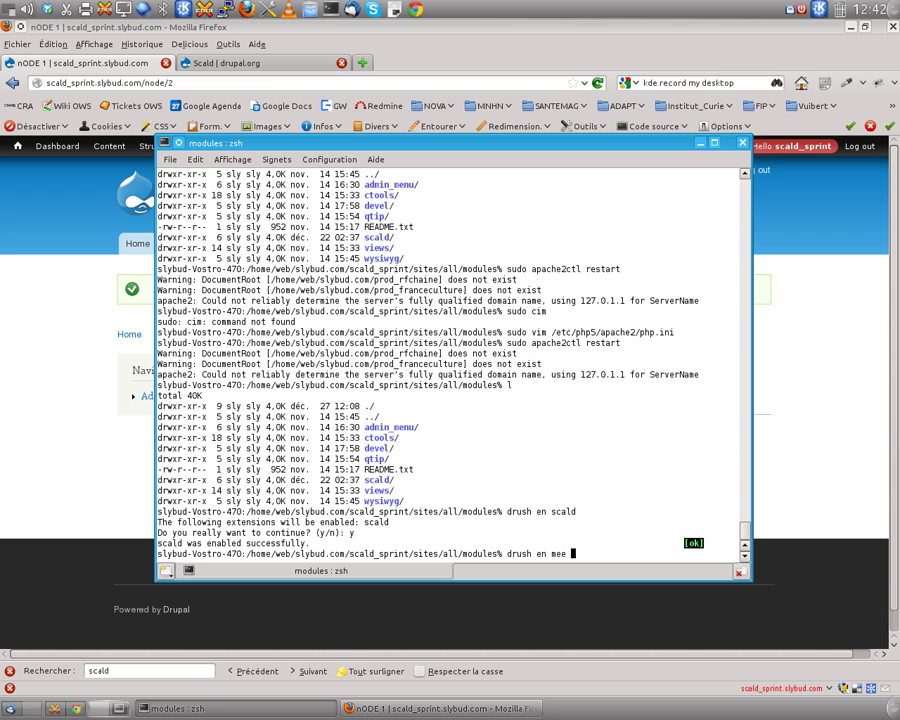
type("scald_dnlibrary")
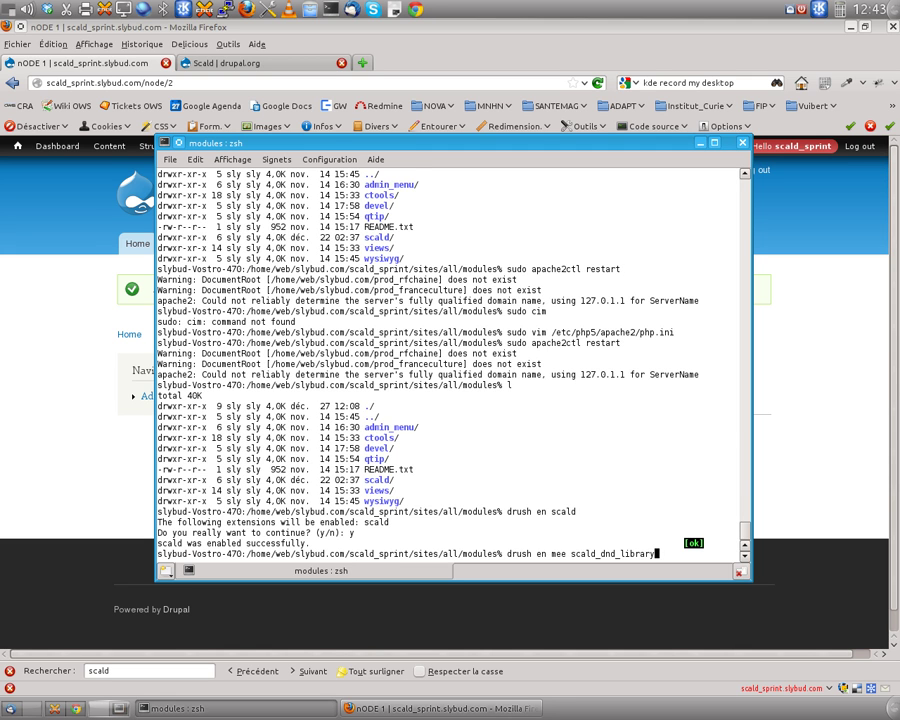
Step: Run the drush command enabling mee, scald_dnd_library and dnd, confirming with y
key("Return")
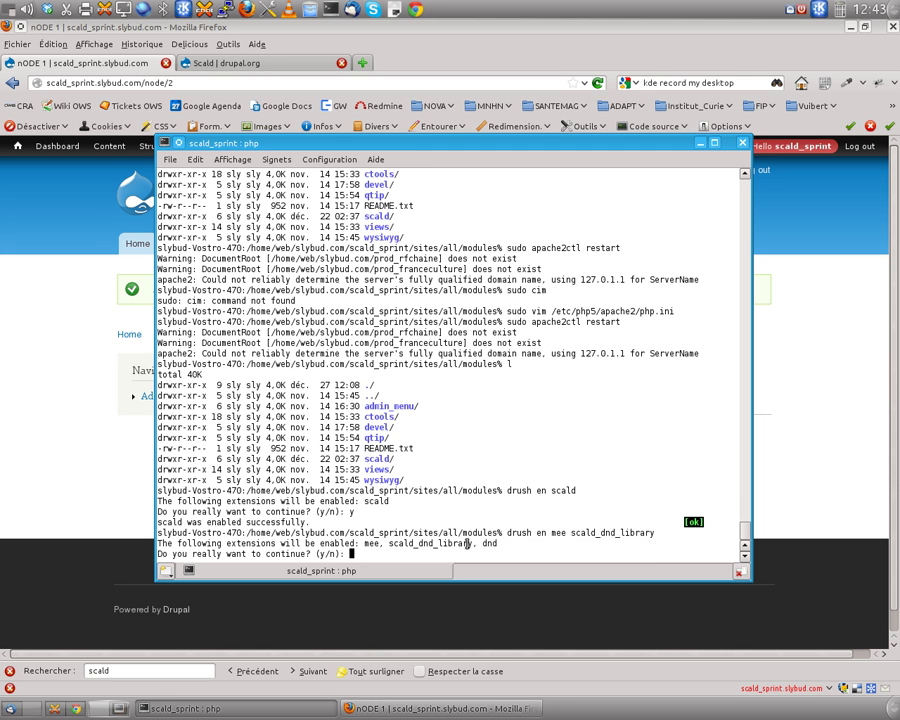
type("y")
key("Return")
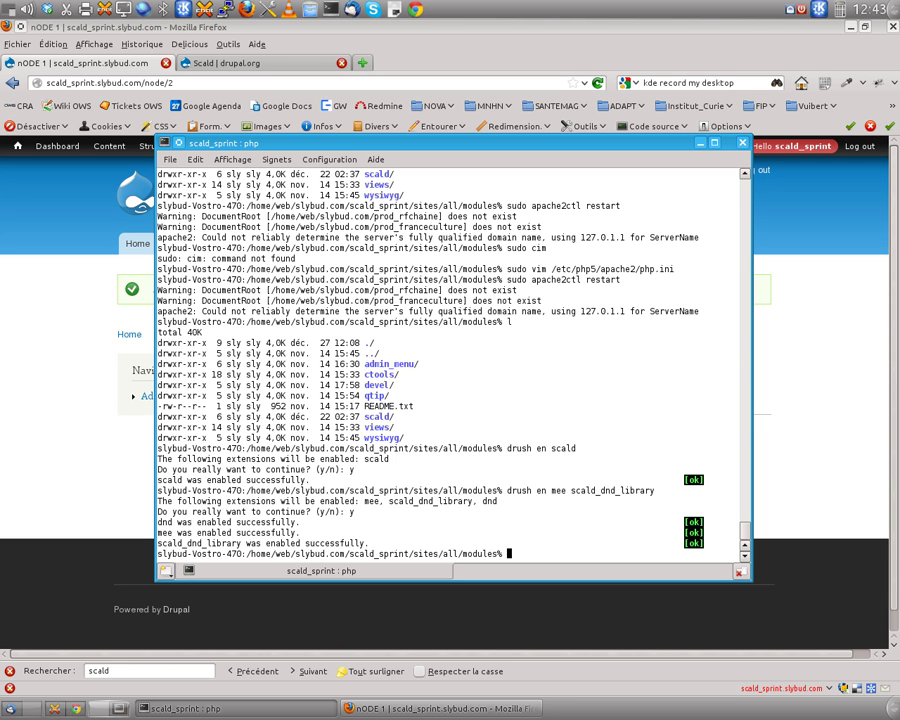
Step: Enable scald_image with drush en scald_image after the bare drush scald_image fails
type("drush scald_image")
key("Return")
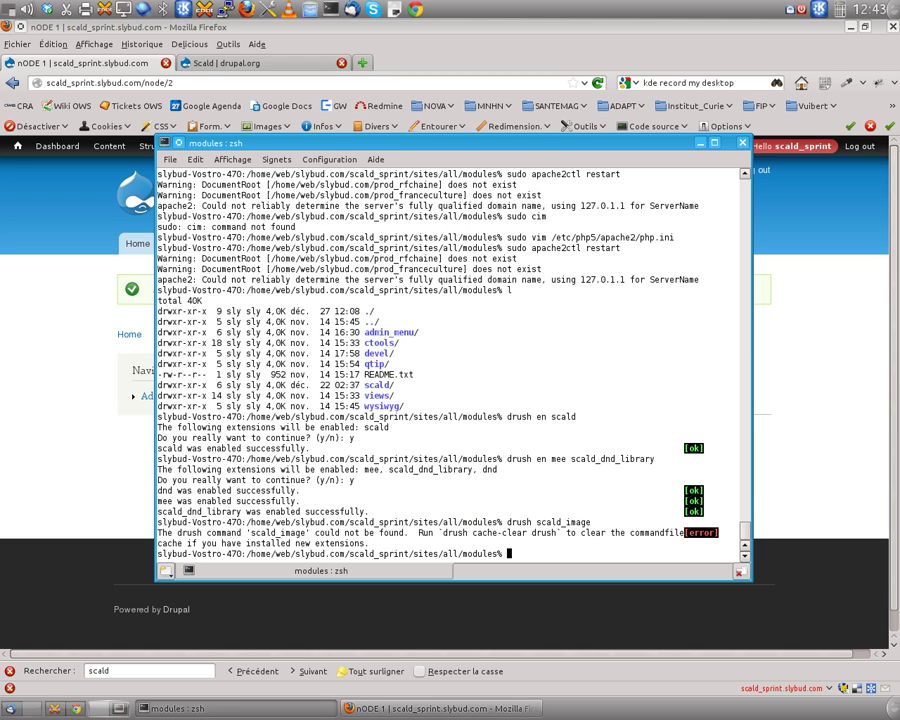
key("Up")
key("Left")
key("Left")
key("Left")
key("Left")
key("Left")
key("Left")
key("Left")
key("Left")
key("Left")
key("Left")
key("Left")
key("Left")
type("en")
key("Return")
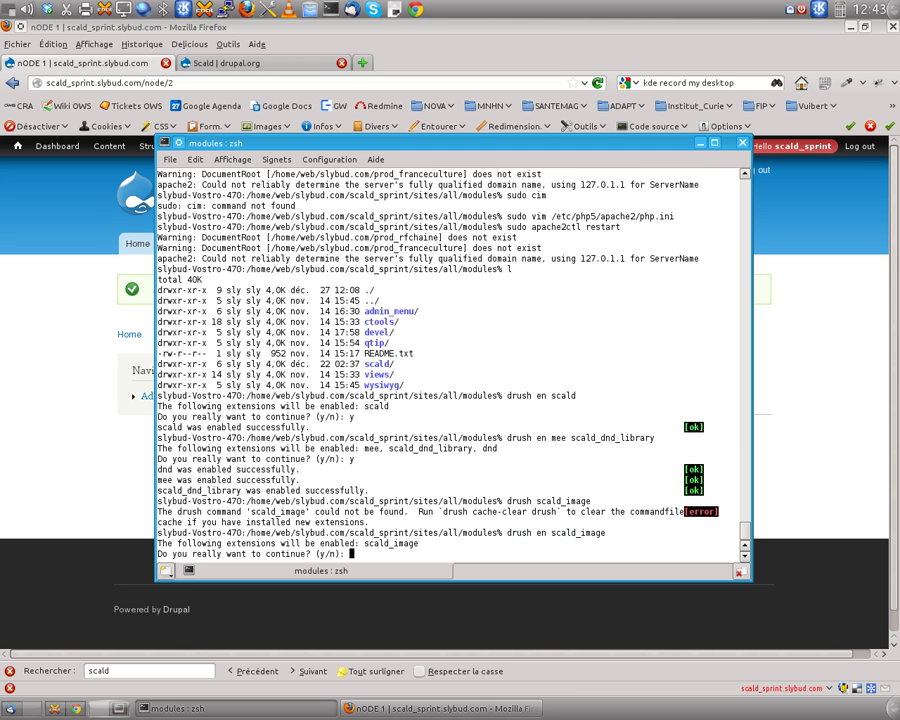
type("y")
key("Return")
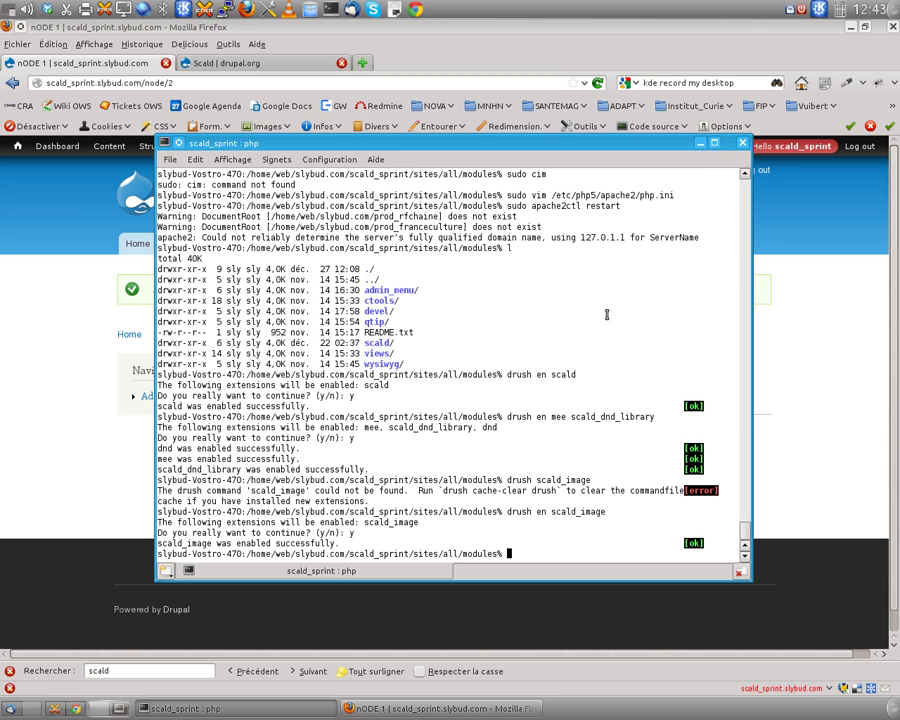
Step: Minimize the terminal and open the Article content type's Manage fields list
left_click(700, 143)
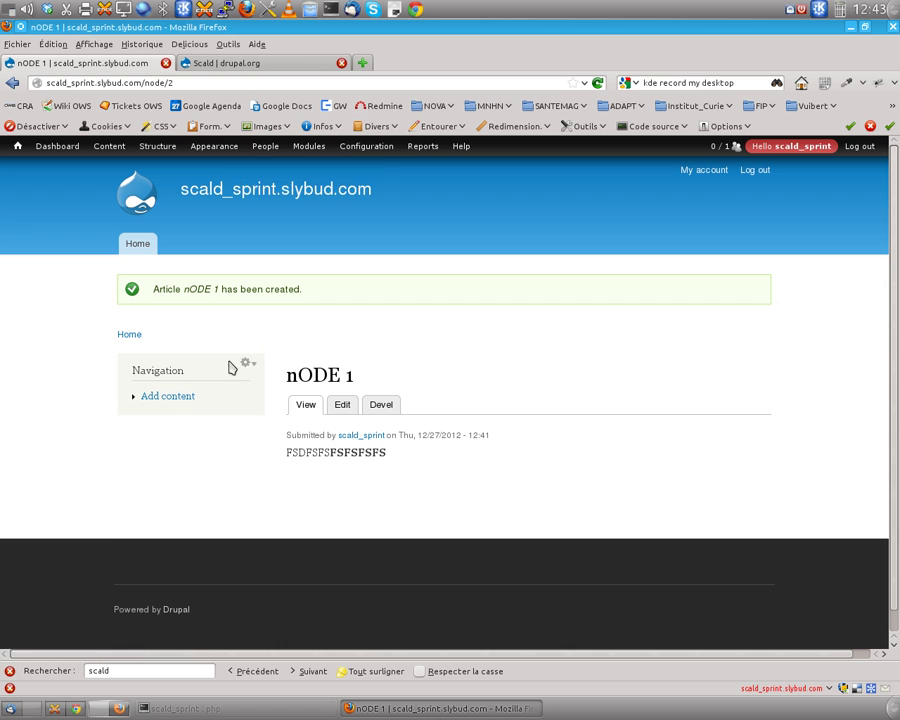
mouse_move(155, 150)
mouse_move(122, 147)
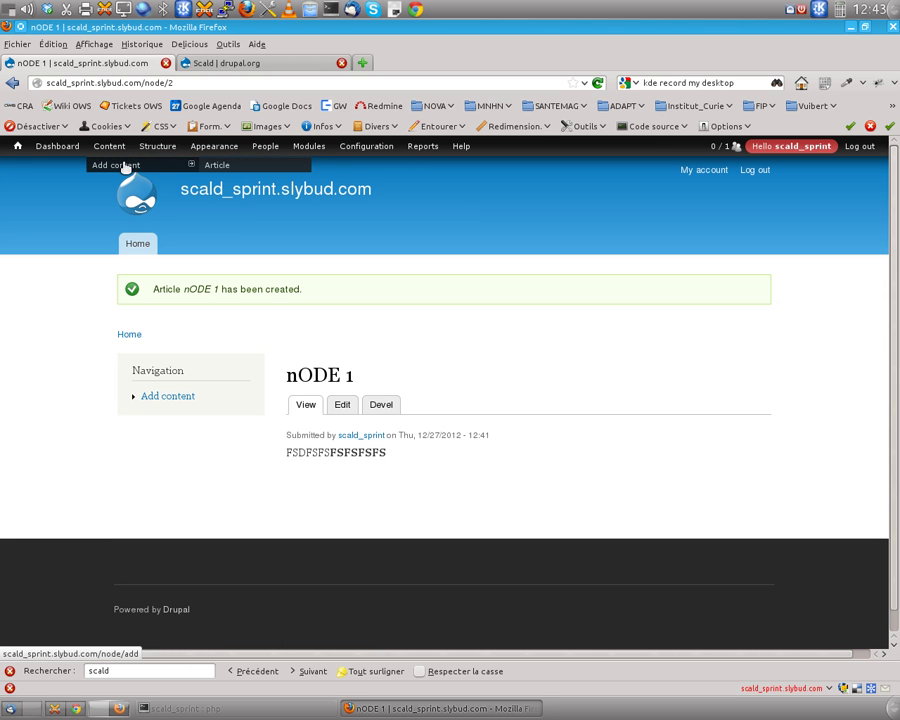
mouse_move(170, 182)
mouse_move(286, 196)
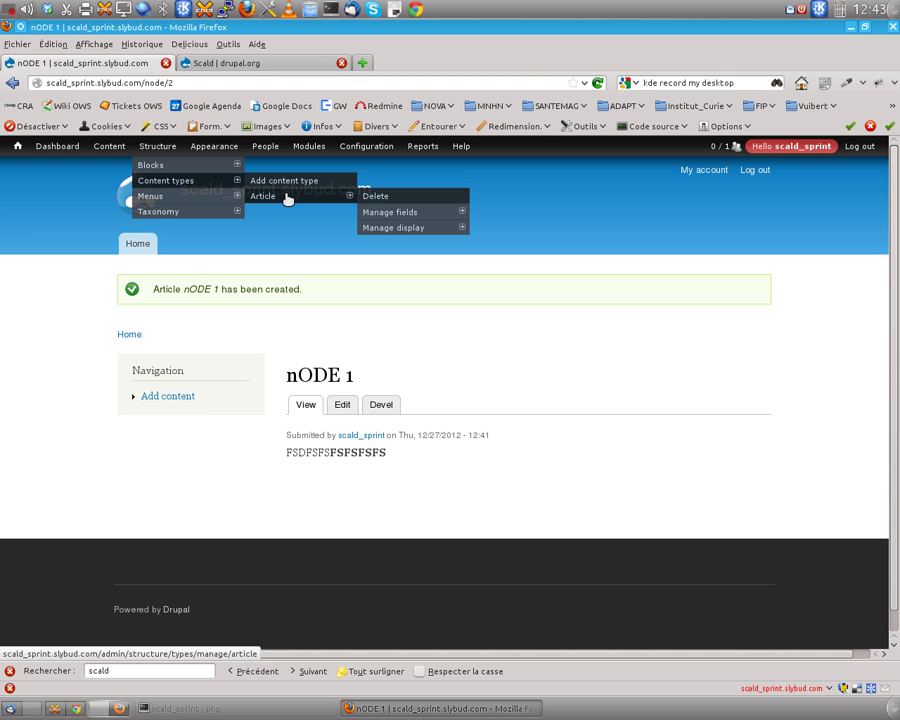
left_click(387, 214)
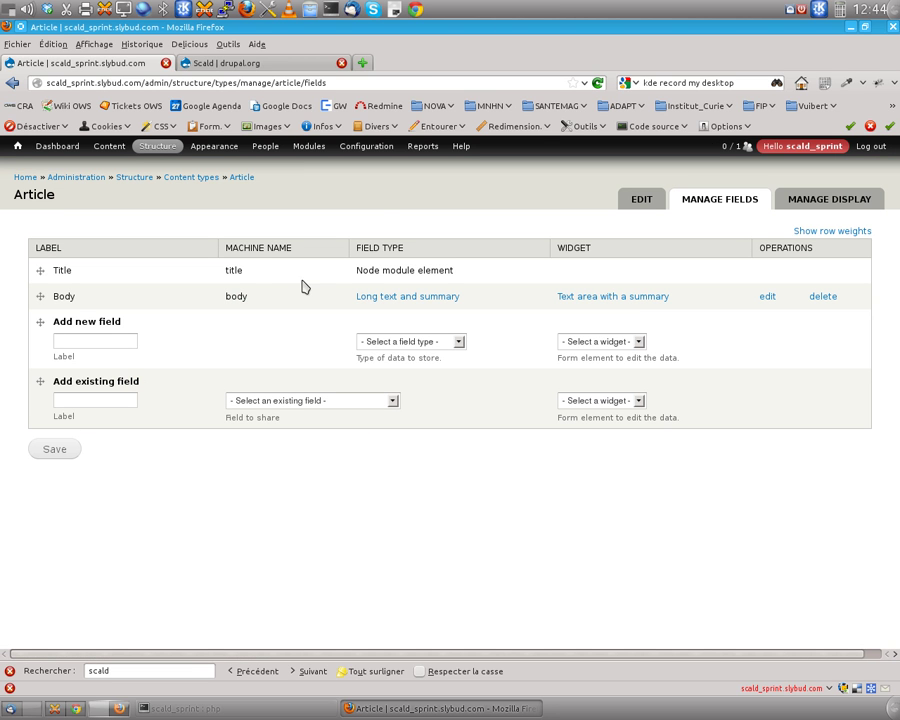
Step: Enable Drag'n'Drop on the Body field, save its settings, and start a new Article
left_click(767, 297)
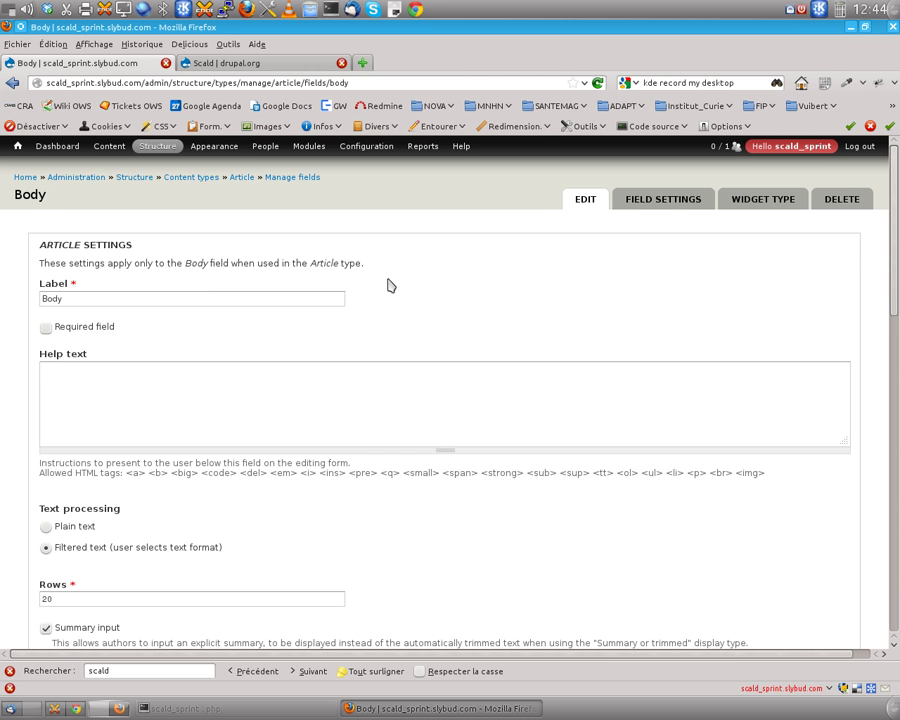
scroll(386, 282, "down", 4)
scroll(255, 366, "down", 2)
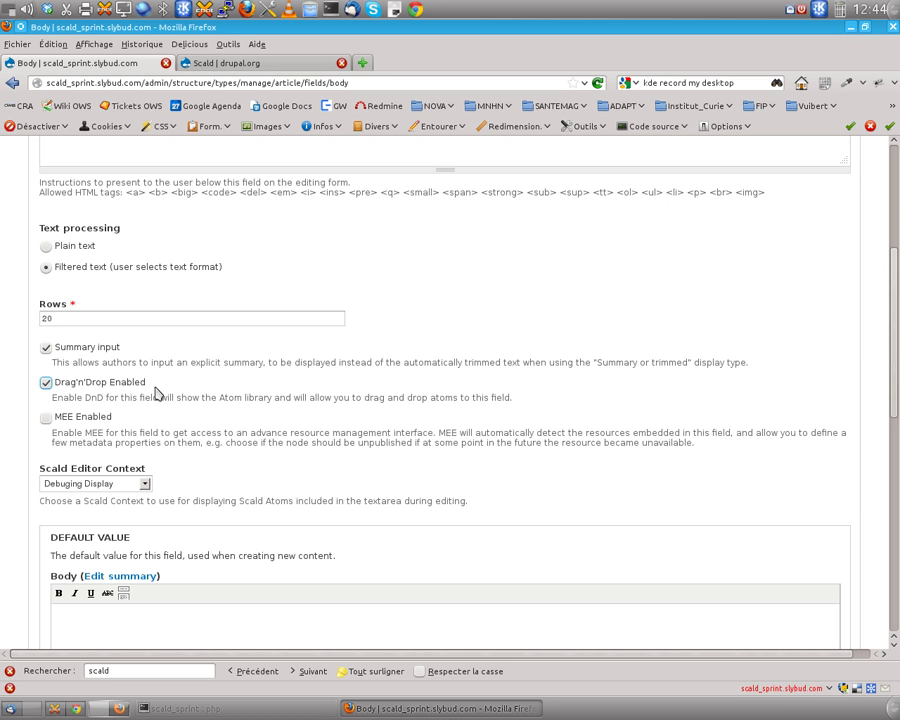
scroll(112, 390, "down", 10)
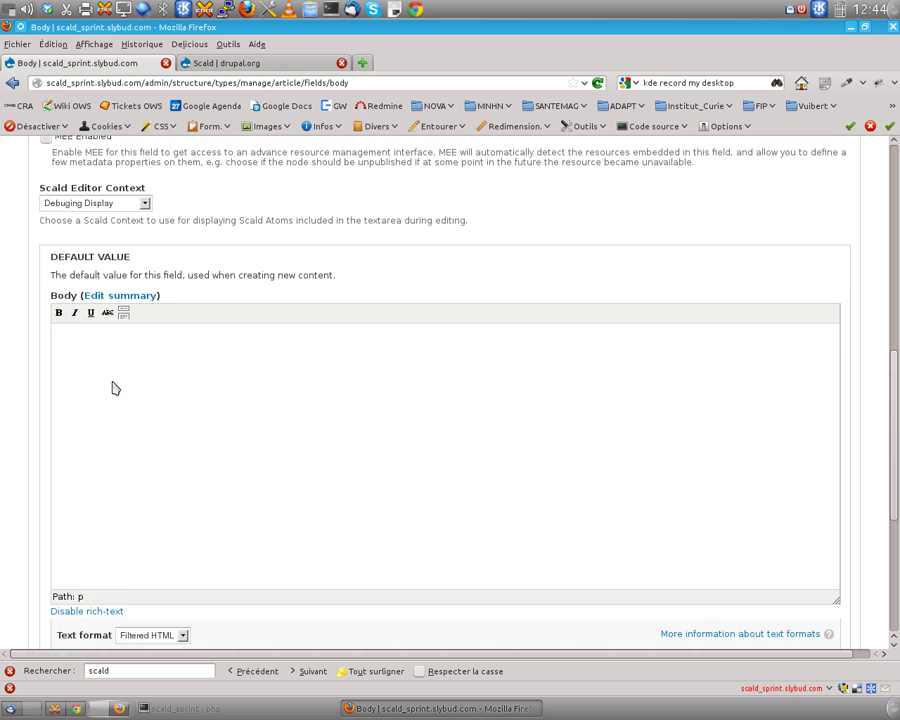
left_click(82, 592)
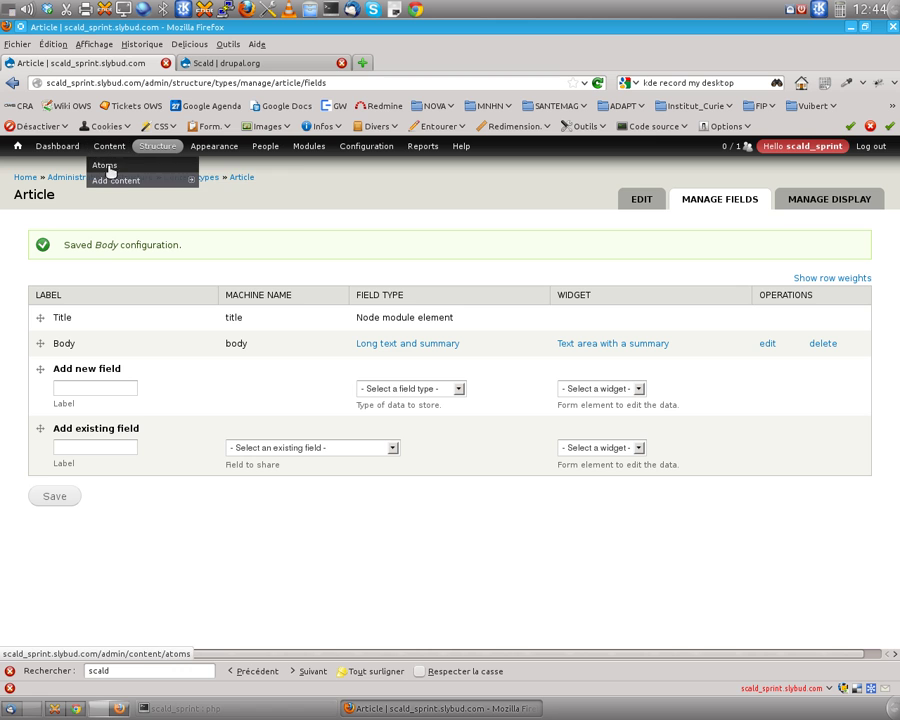
mouse_move(150, 180)
left_click(217, 181)
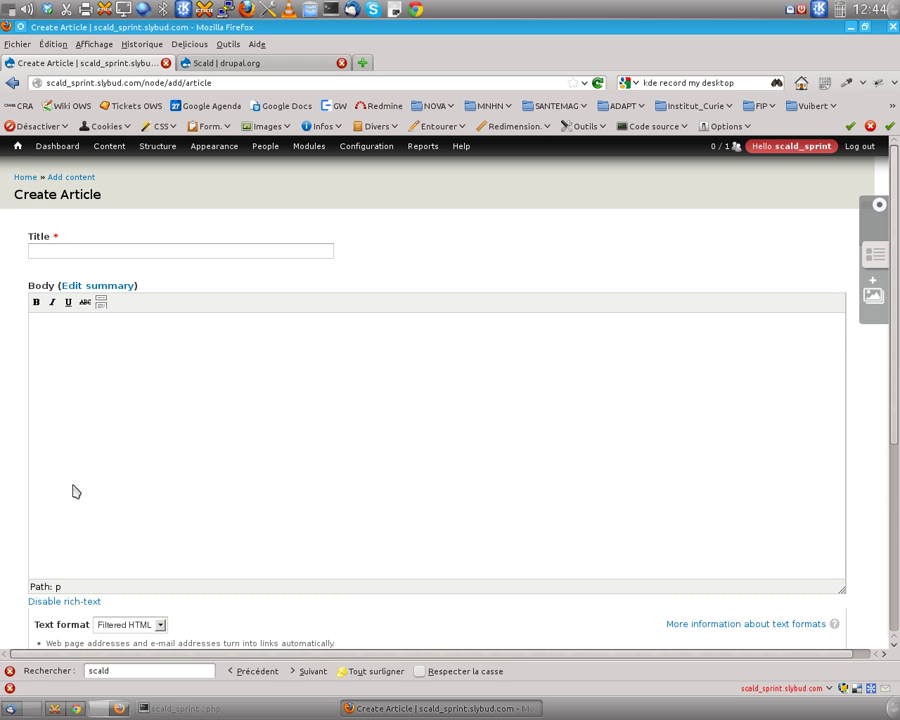
Step: Open the Scald atom library panel and its search filters beside the article form
scroll(35, 360, "down", 1)
scroll(80, 345, "down", 1)
scroll(116, 337, "up", 2)
left_click(880, 212)
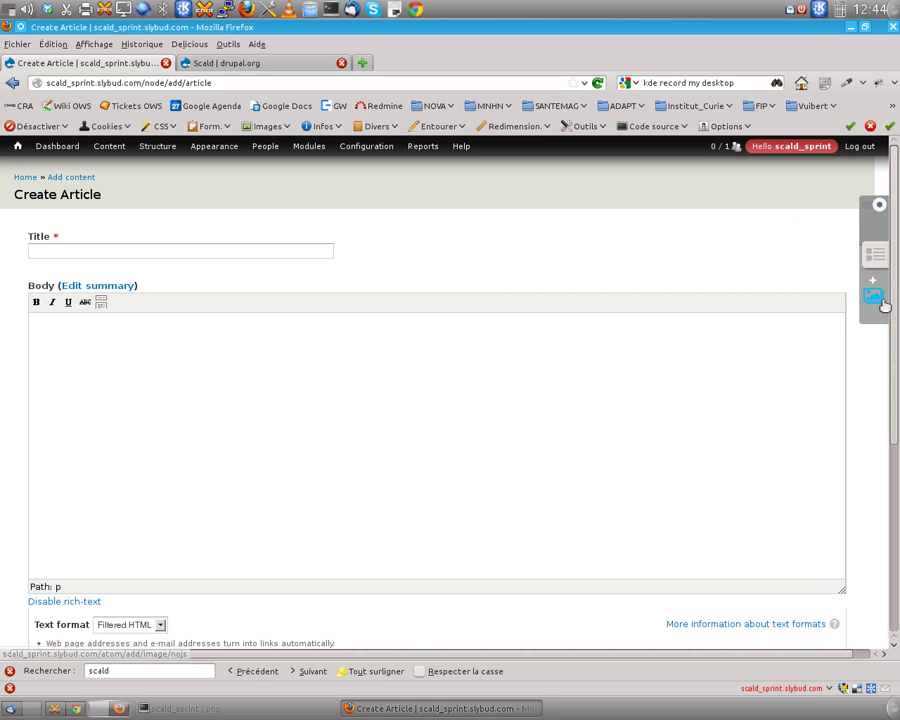
left_click(874, 205)
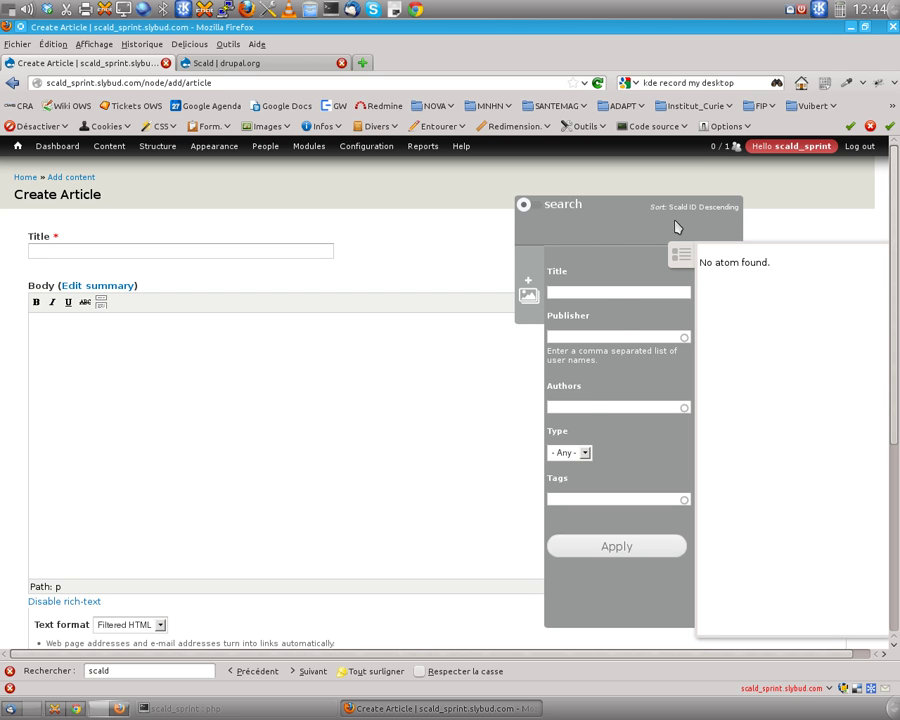
Step: Start a new image atom by uploading apprendre_drupal.jpg and continuing
left_click(530, 298)
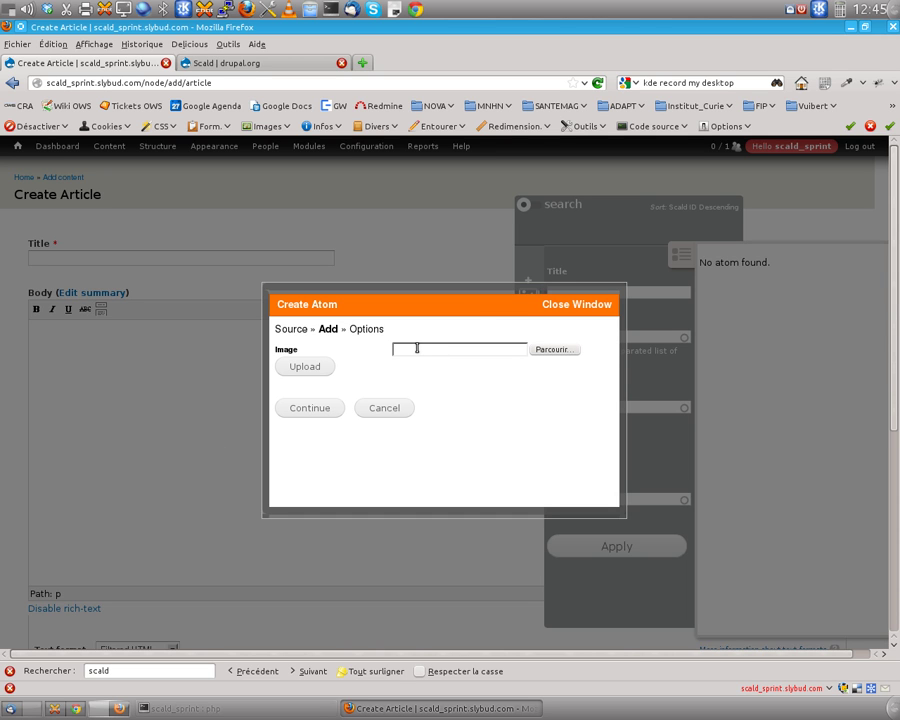
left_click(547, 352)
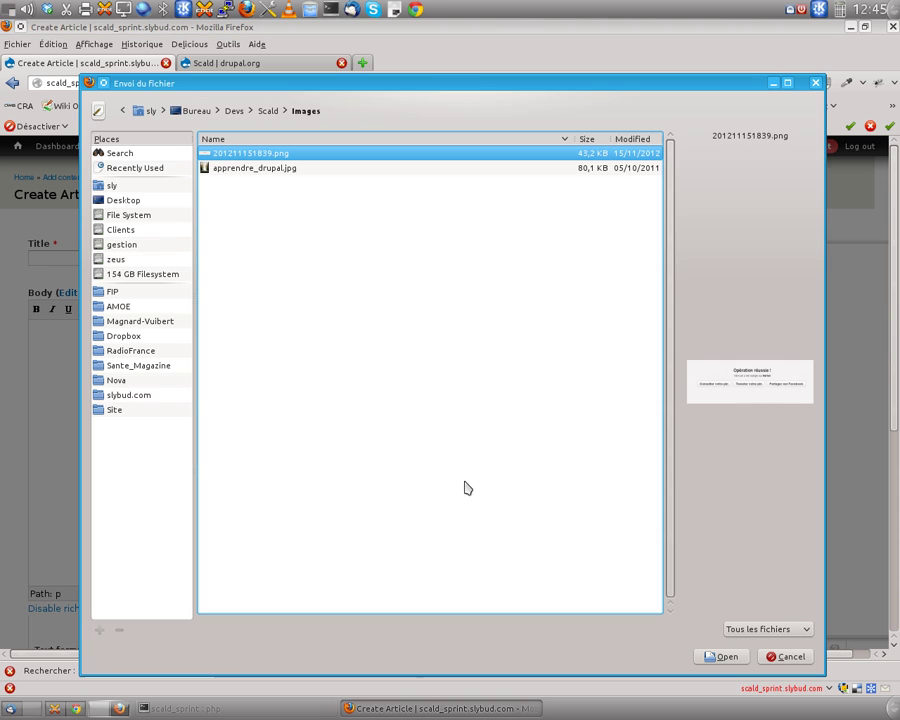
left_click(245, 169)
left_click(722, 656)
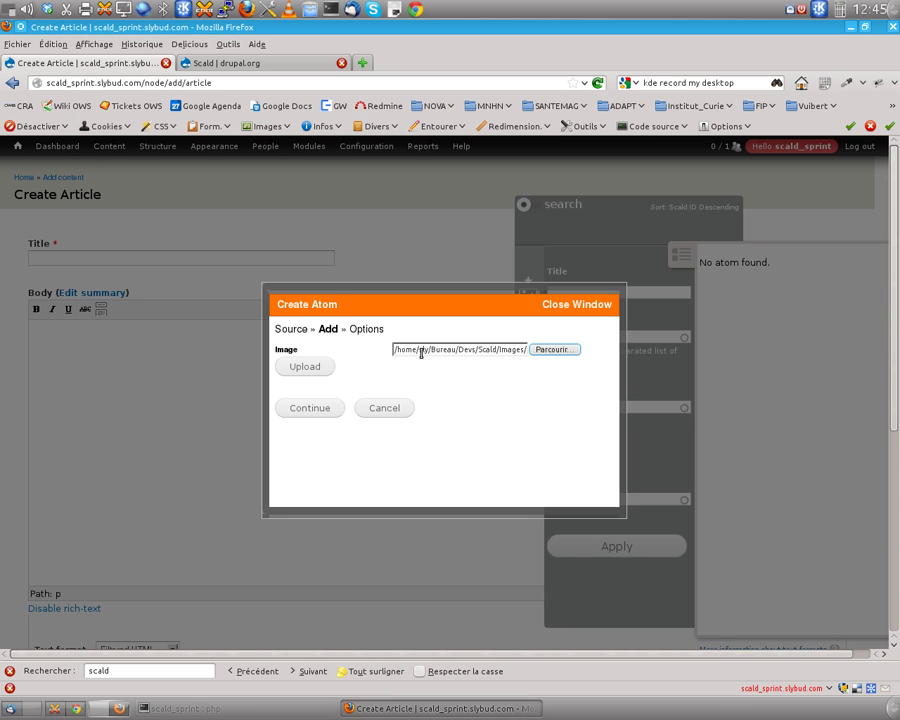
left_click(300, 370)
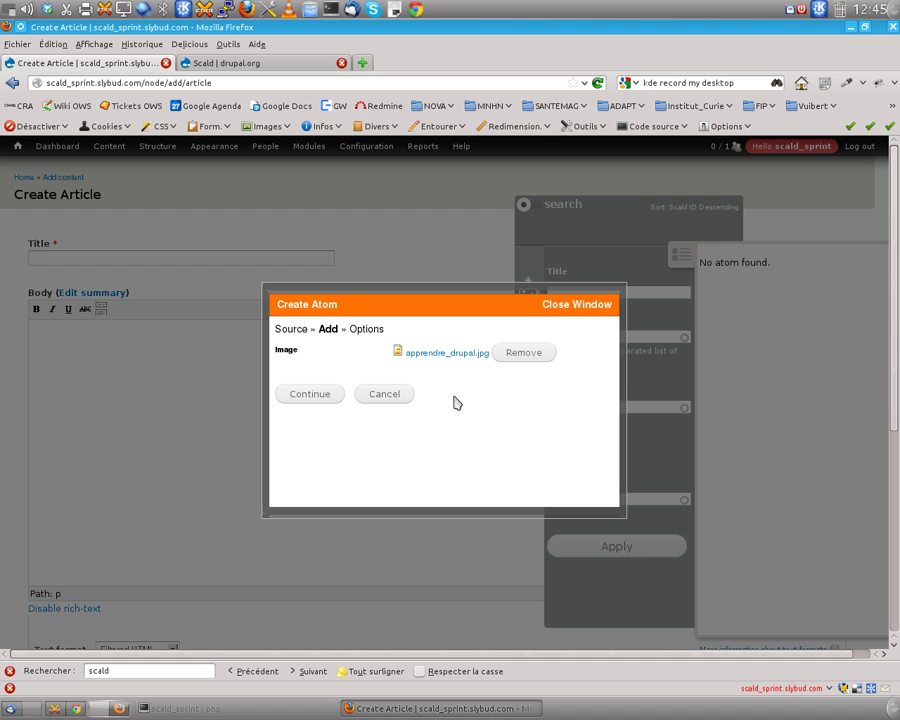
left_click(310, 393)
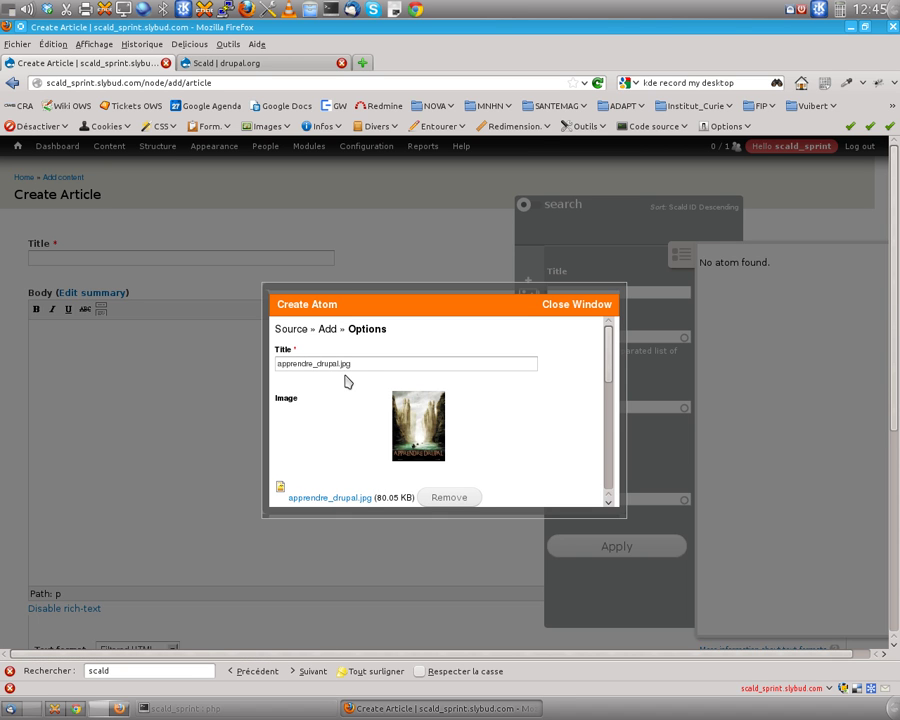
Step: Title the atom 'Apprendre Drupal', fill authors and tags drupal scald, and finish
left_click_drag(288, 366, 361, 365)
type("Appre")
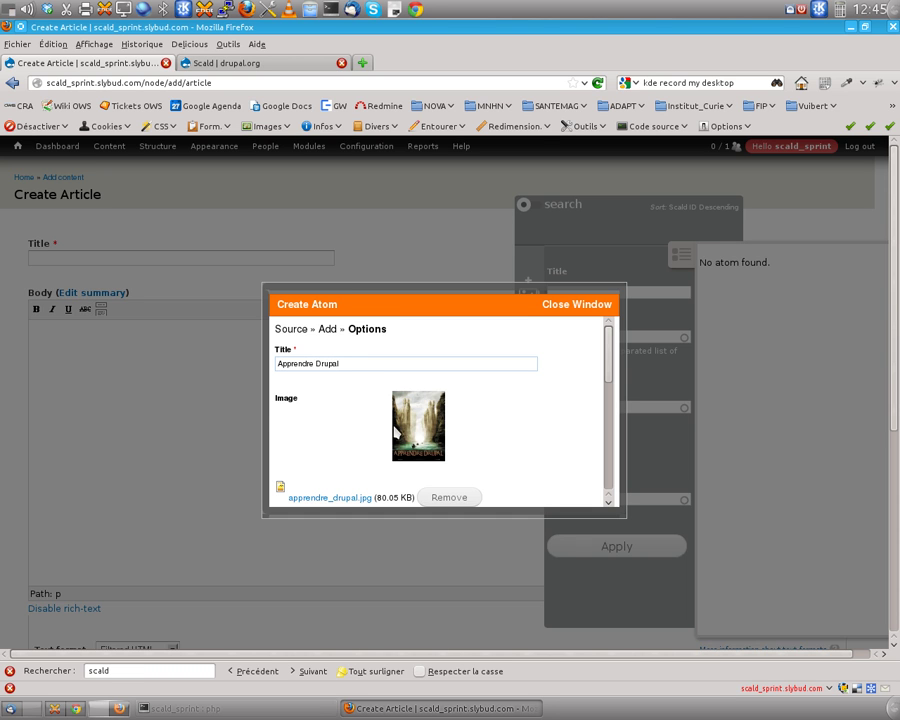
scroll(380, 440, "down", 1)
scroll(319, 466, "down", 2)
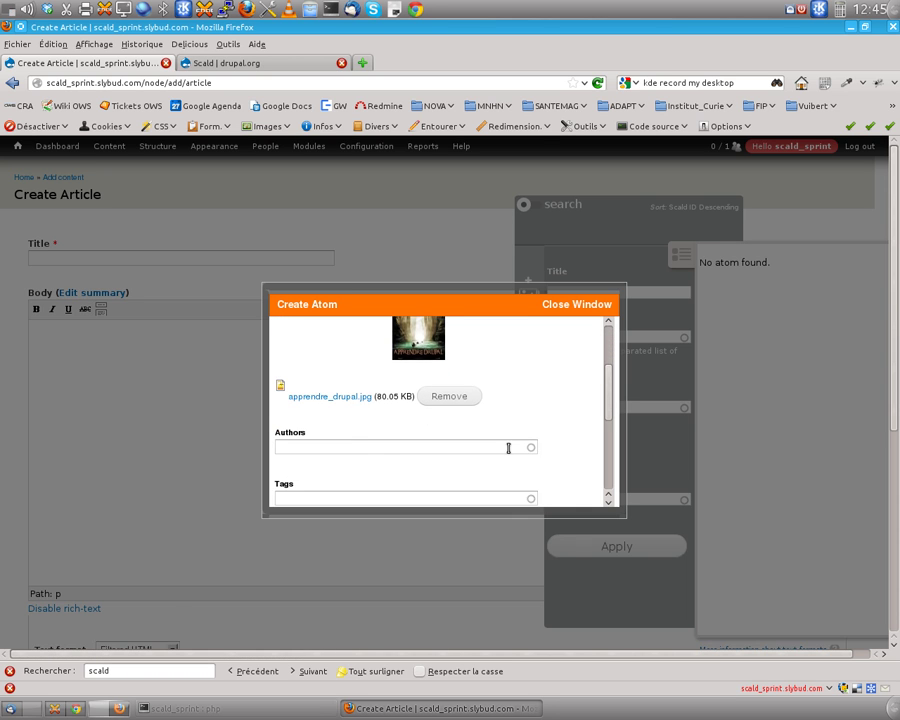
scroll(345, 430, "down", 2)
left_click(342, 375)
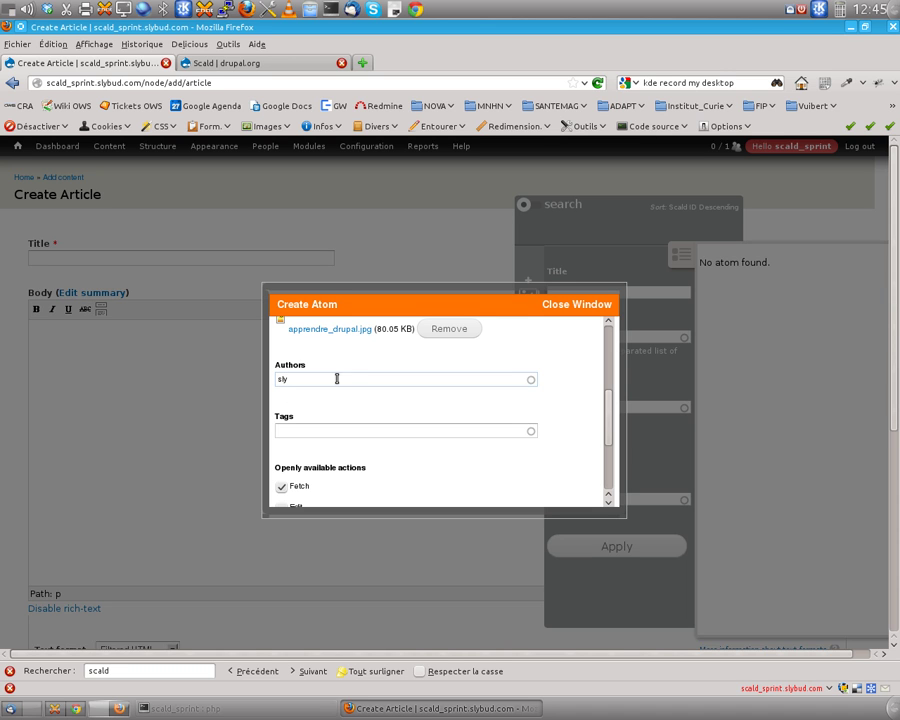
left_click(302, 432)
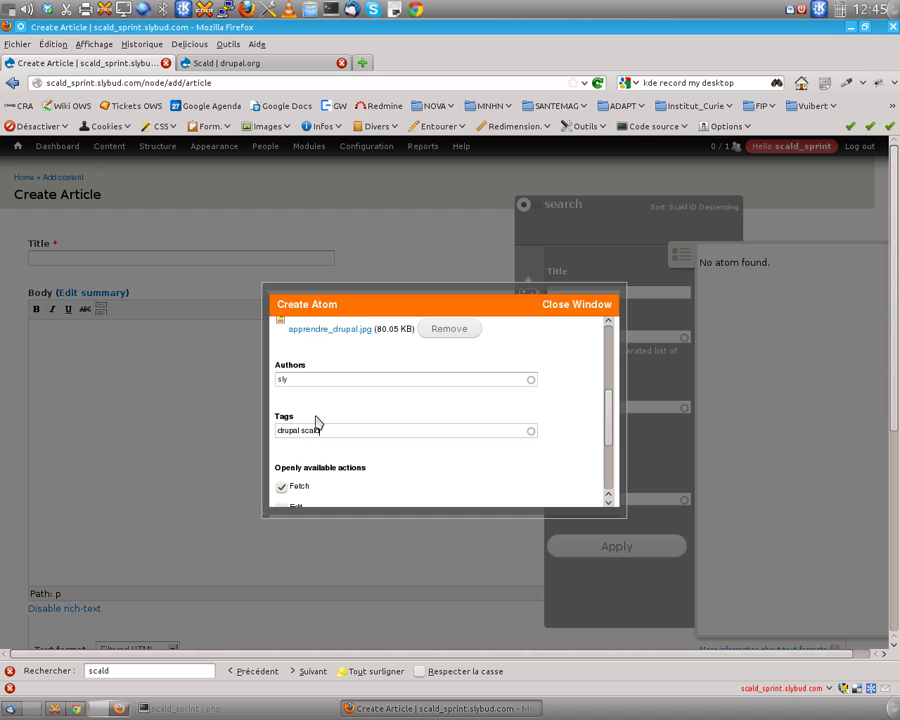
scroll(318, 426, "down", 3)
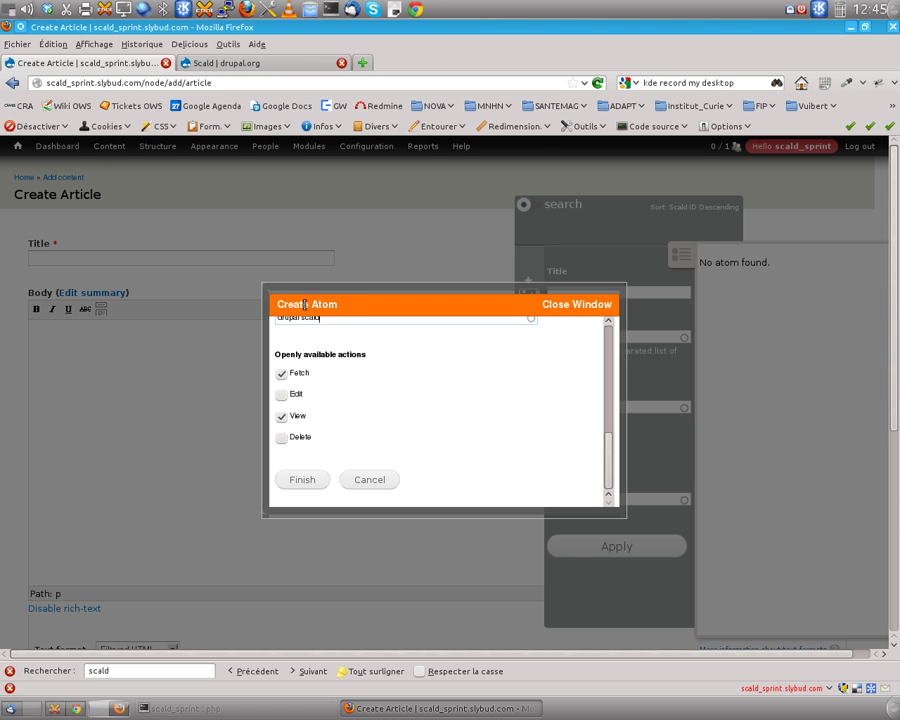
left_click(304, 485)
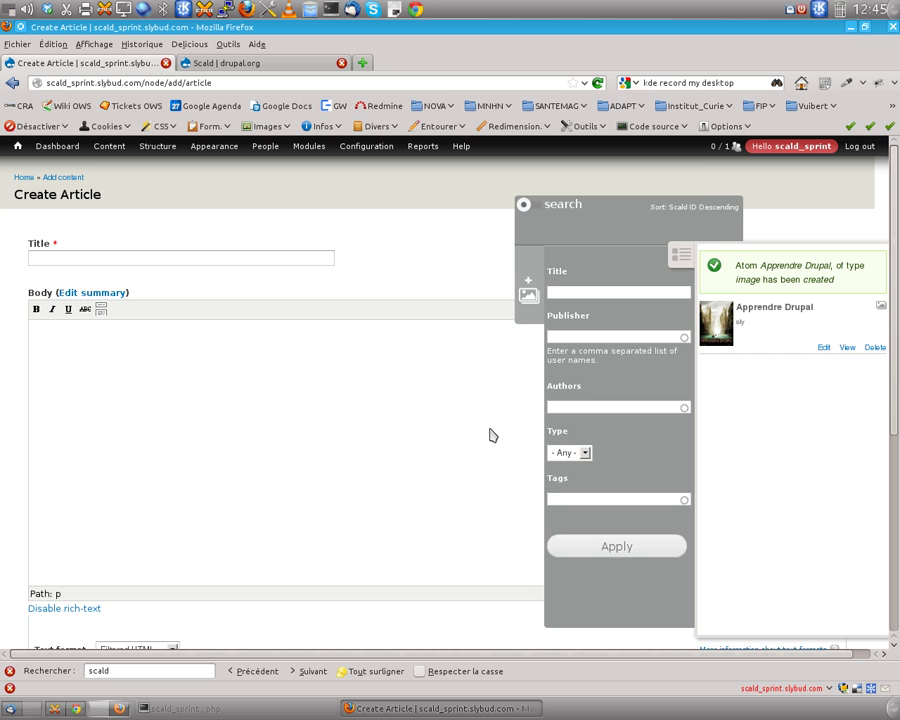
Step: Drag the Apprendre Drupal atom from the library into the article Body
mouse_move(716, 318)
mouse_move(828, 354)
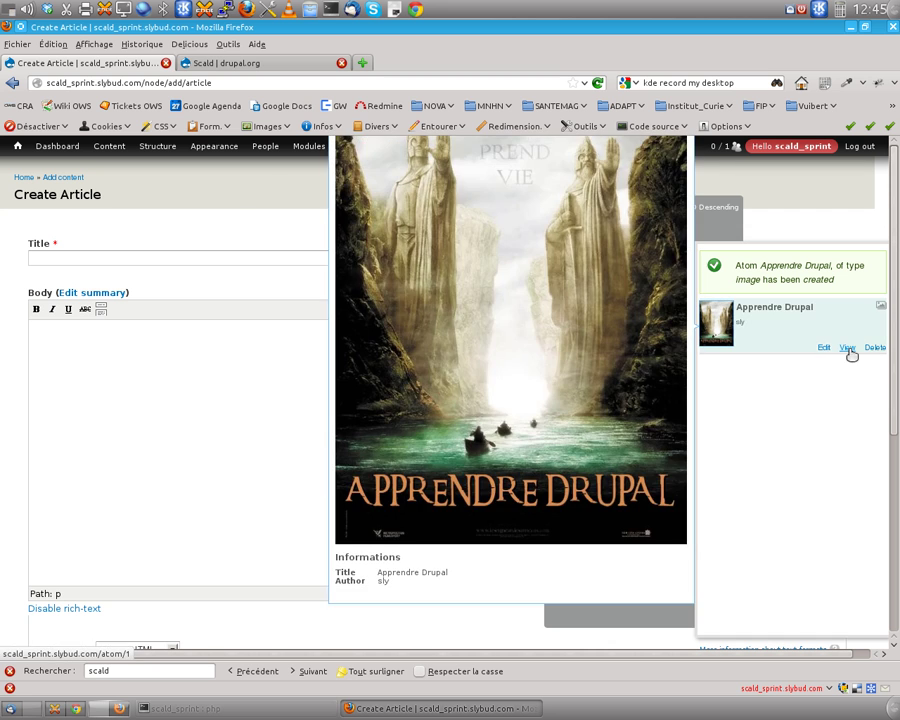
mouse_move(743, 339)
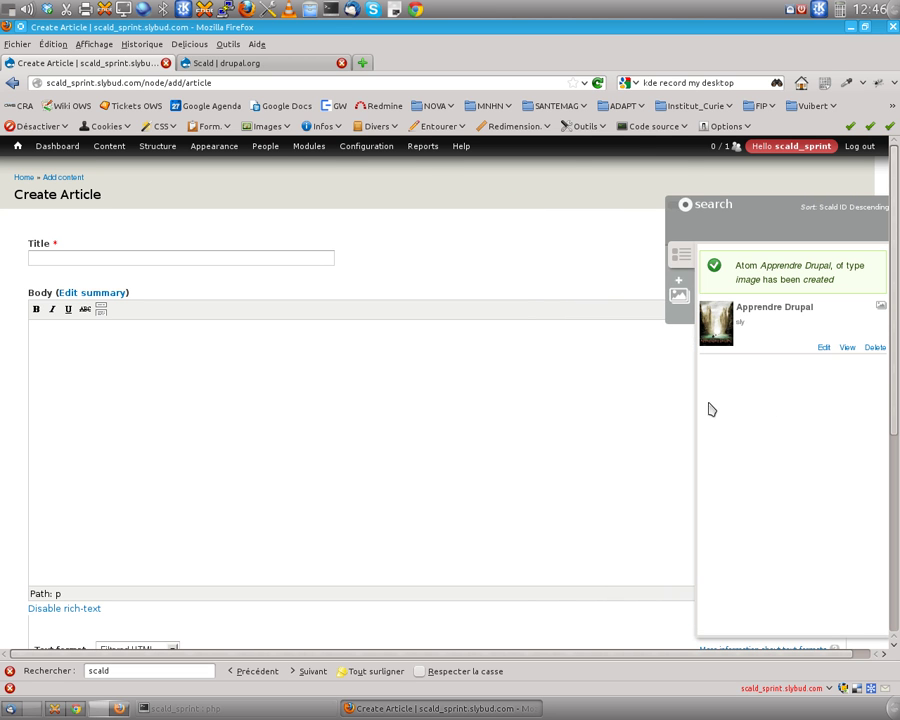
left_click_drag(720, 330, 125, 380)
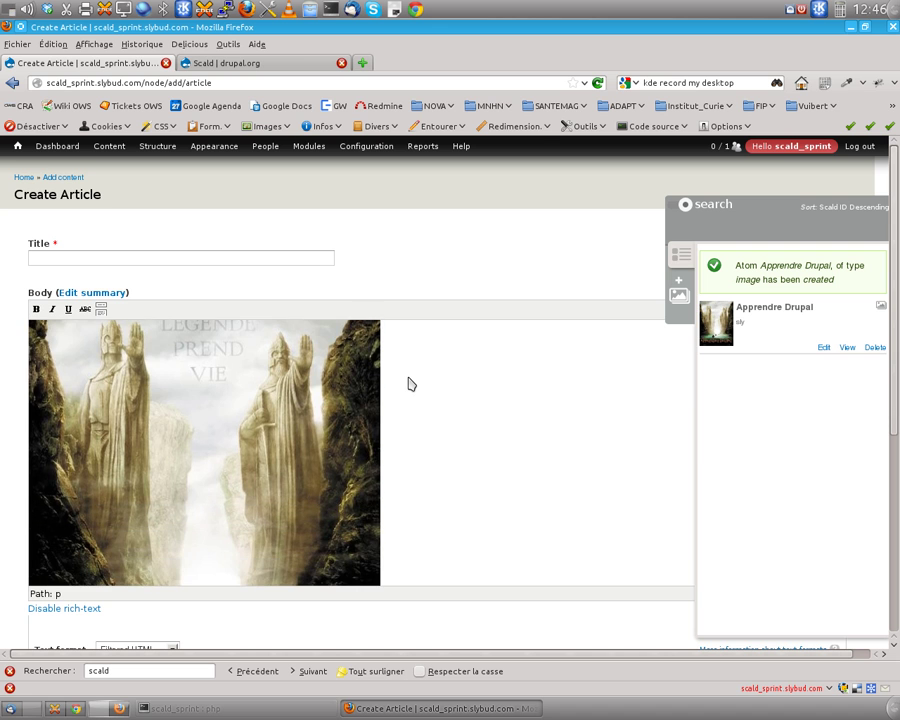
Step: Begin entering the article title, starting with 'my'
left_click(53, 256)
type("my arrticle")
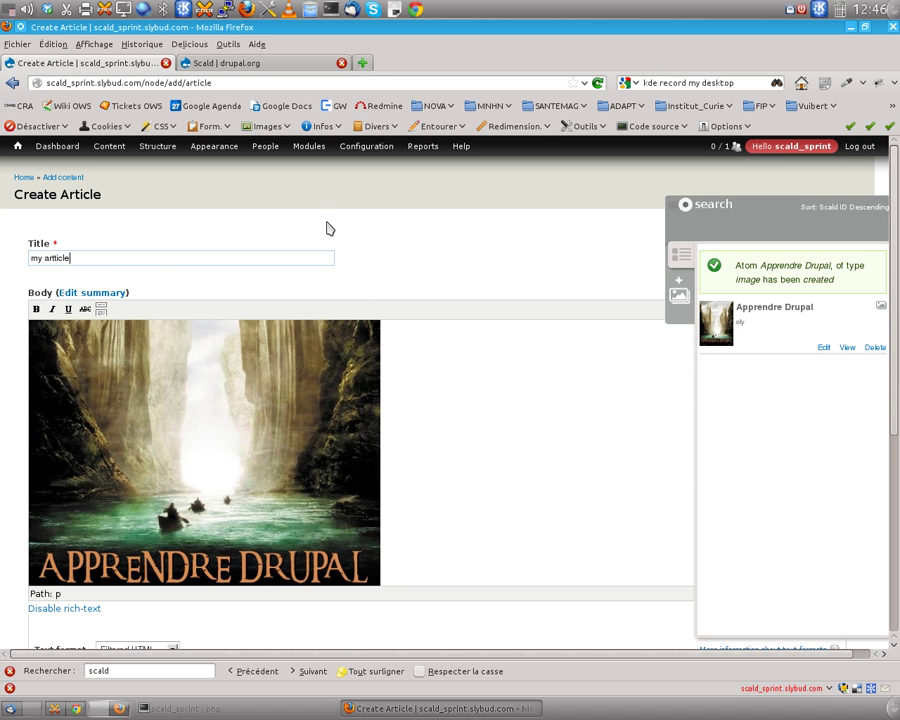
scroll(200, 400, "down", 6)
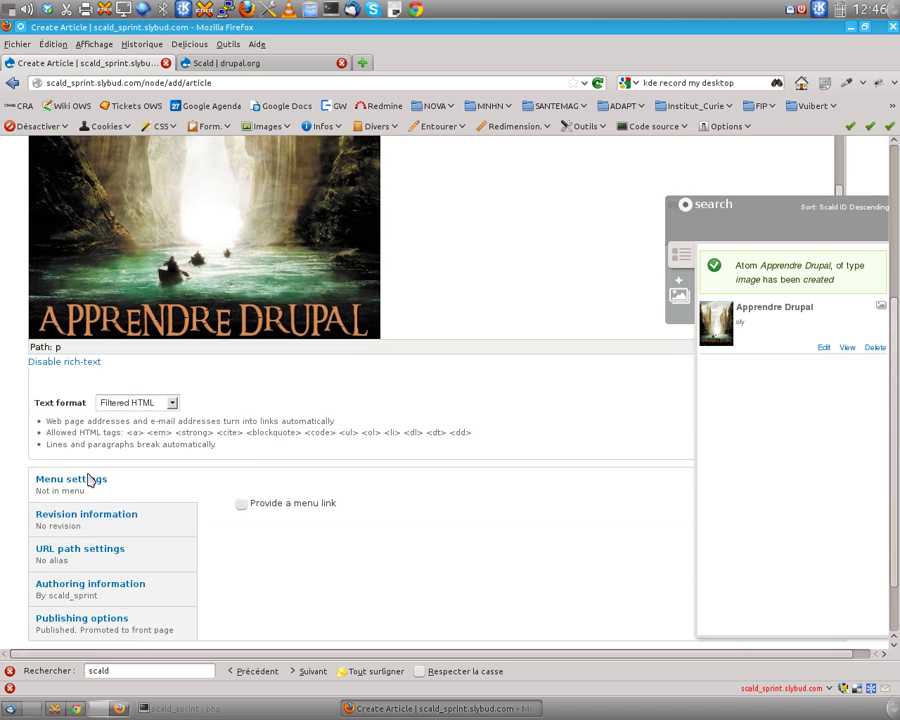
Step: Save the new article 'my artticle' with the Apprendre Drupal image
left_click(60, 606)
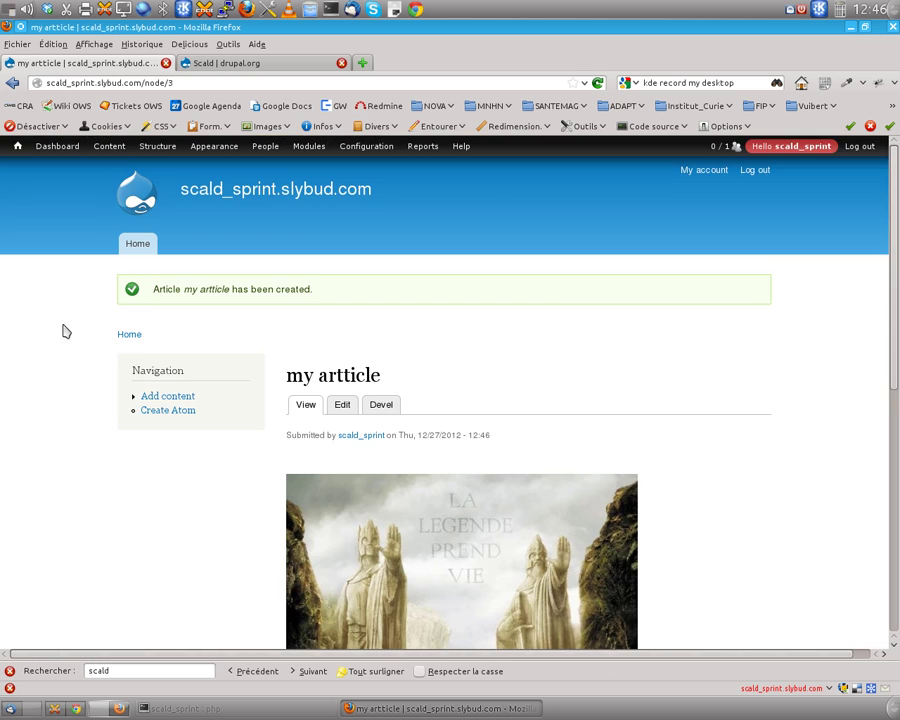
scroll(468, 420, "down", 3)
scroll(468, 420, "down", 6)
scroll(468, 420, "up", 9)
Step: Reopen the article for editing and insert blank lines above the image in Body
left_click(345, 404)
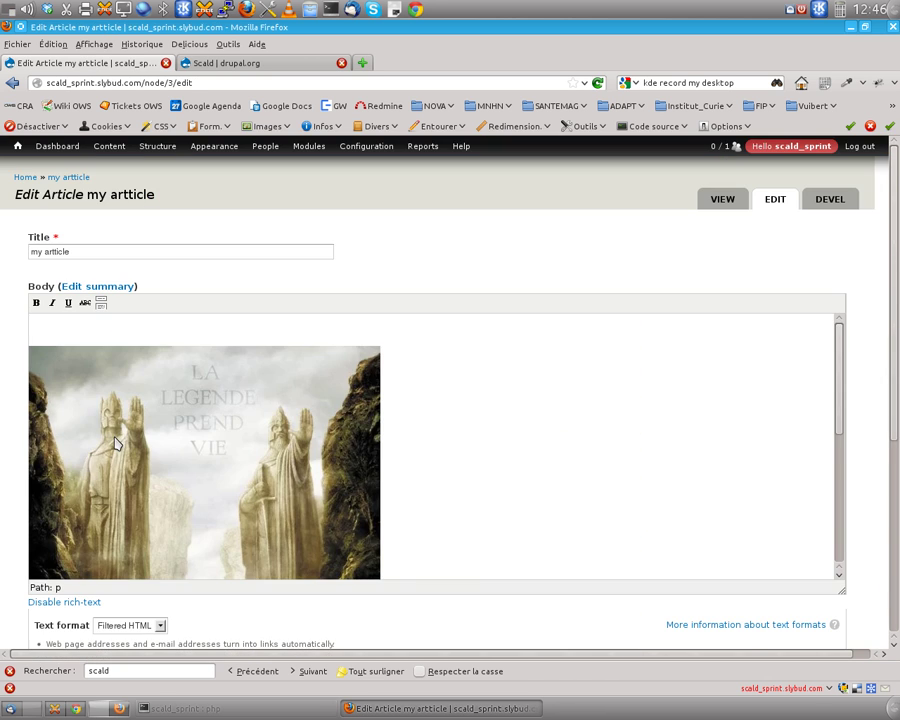
scroll(435, 414, "down", 5)
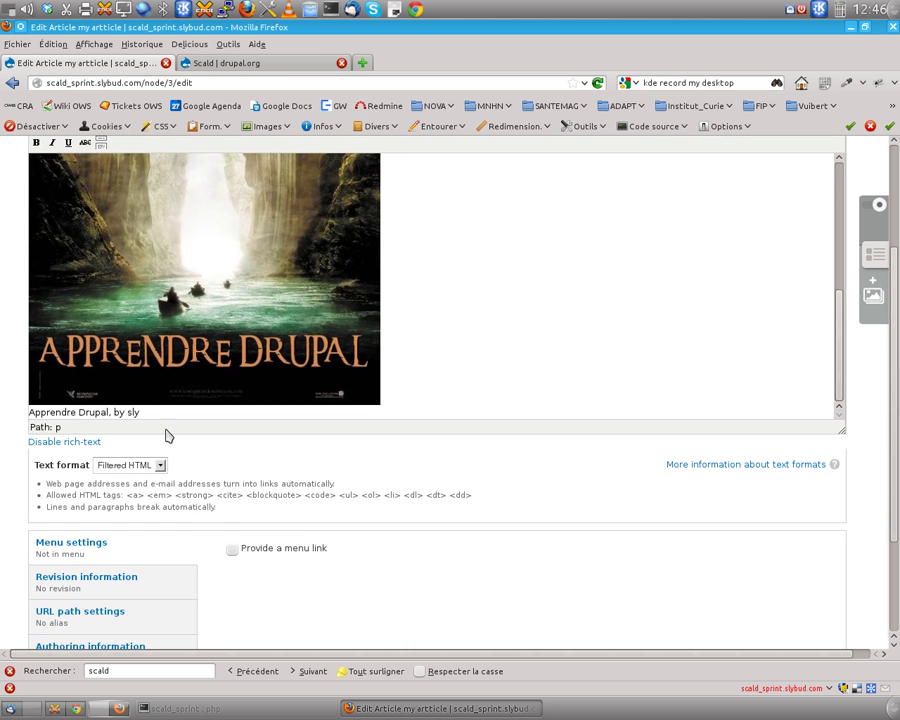
left_click(208, 415)
key("Return")
key("BackSpace")
scroll(240, 360, "up", 10)
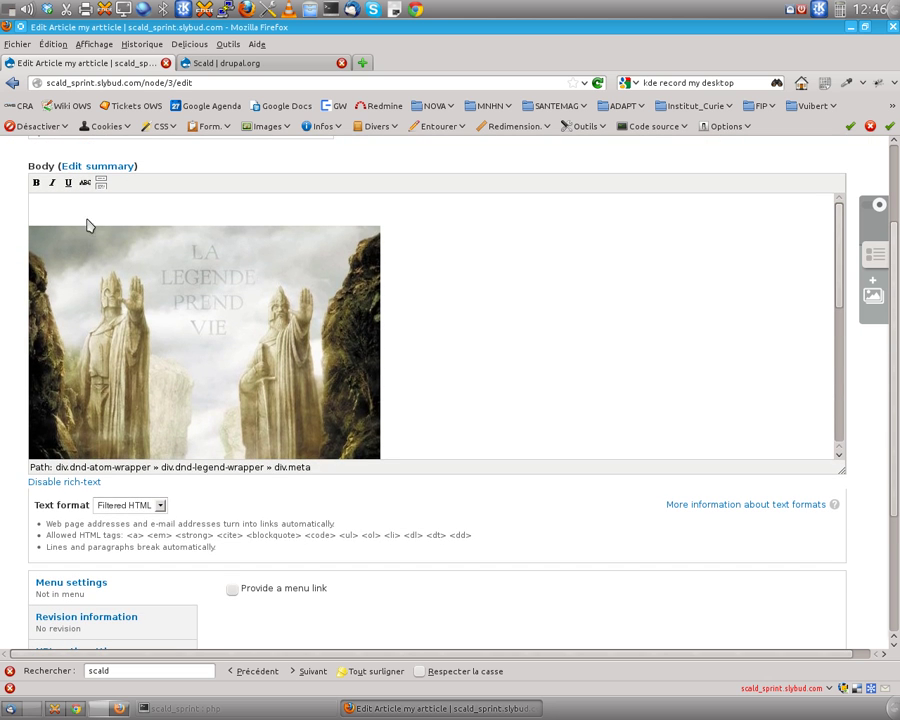
left_click(74, 208)
key("Return")
key("Return")
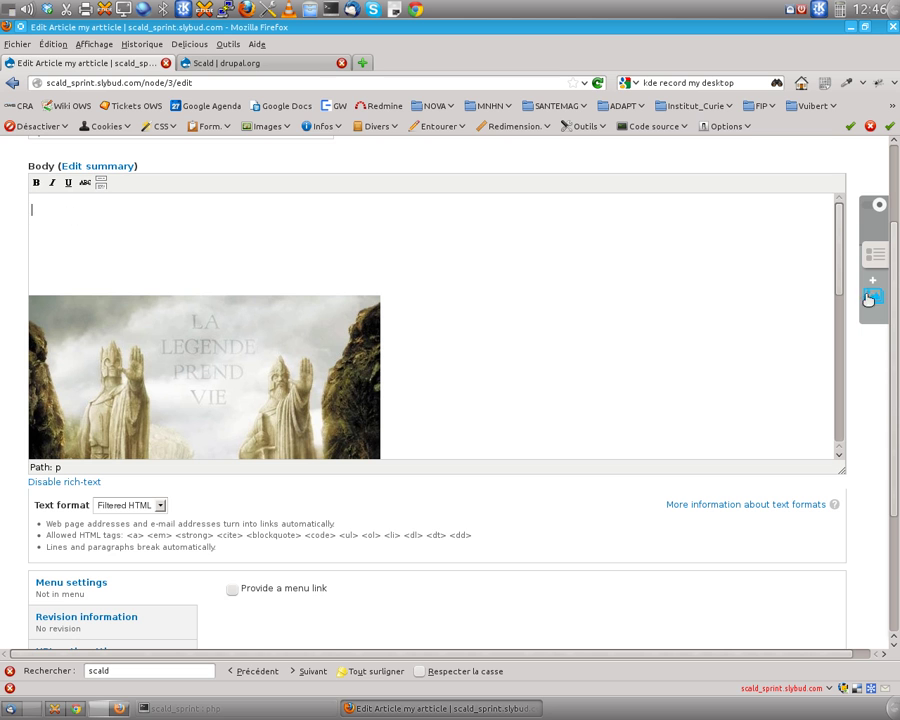
Step: Start a new Scald image atom and upload the file 201211151839.png
left_click(875, 295)
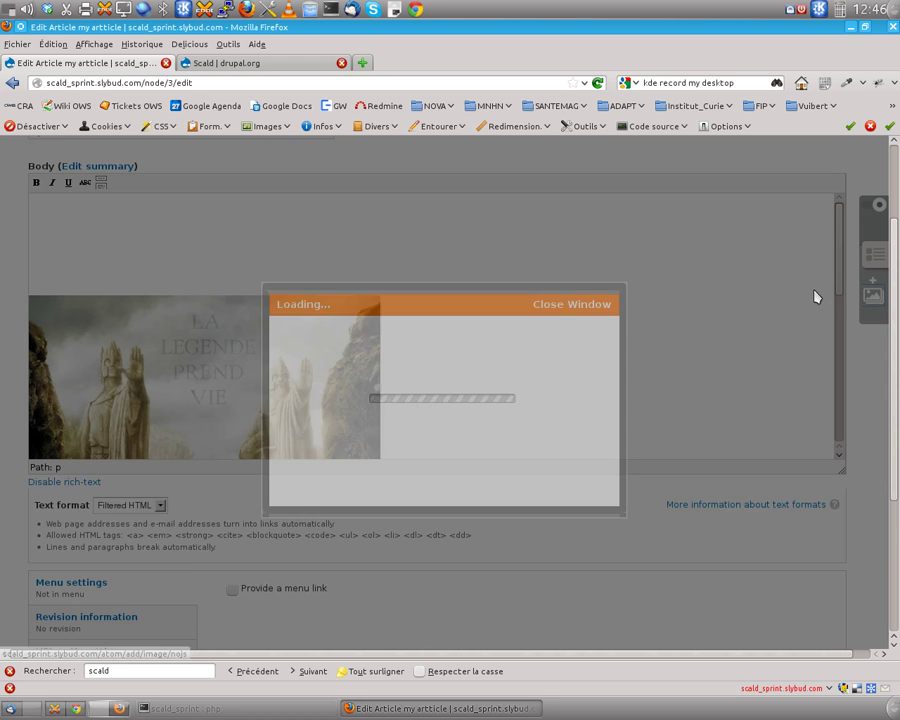
left_click(552, 350)
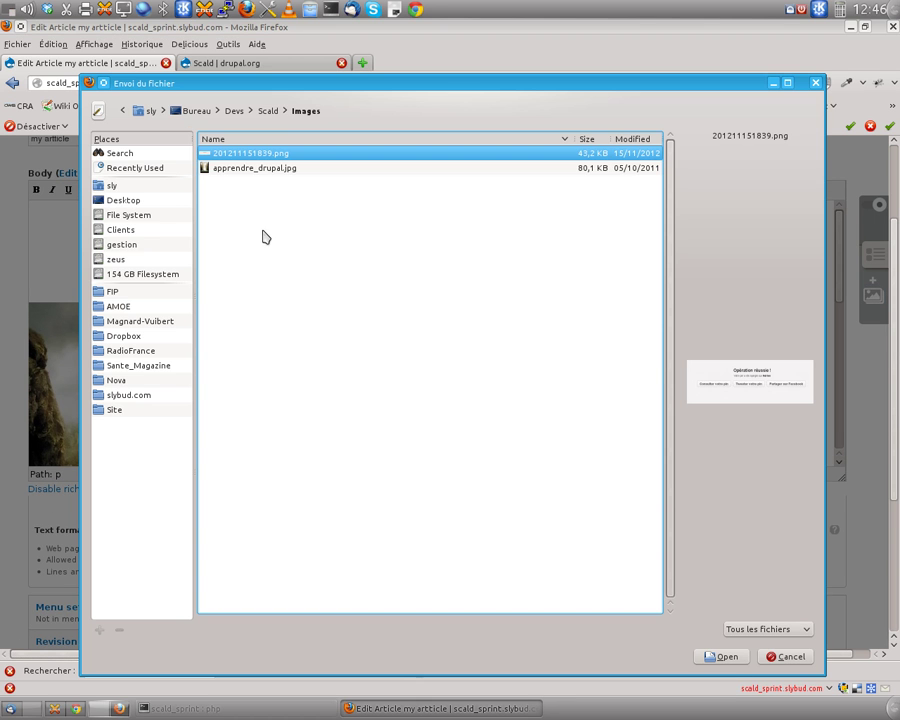
left_click(722, 657)
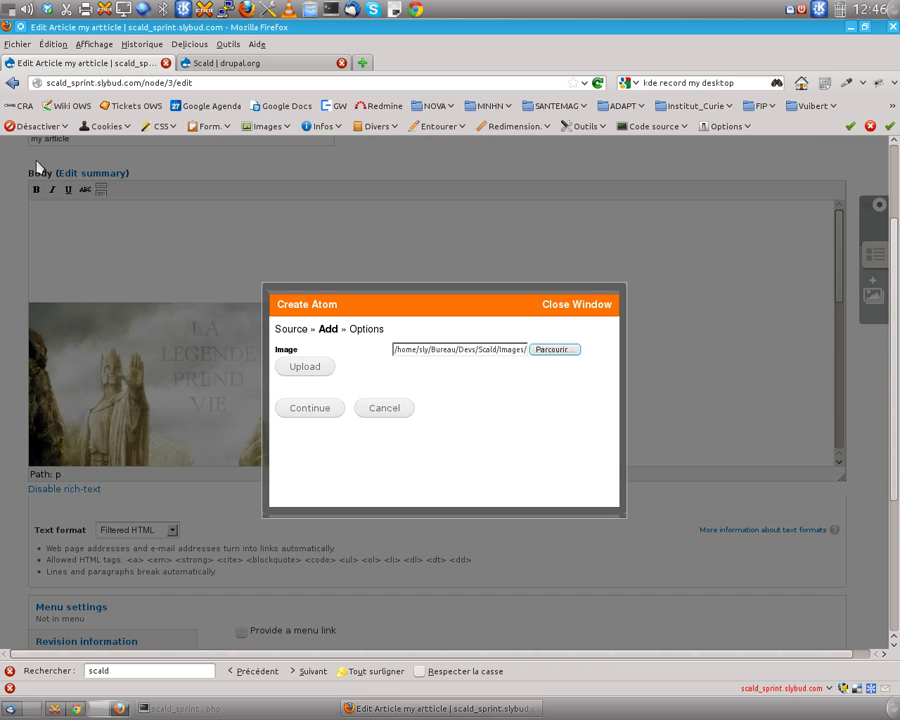
left_click(304, 364)
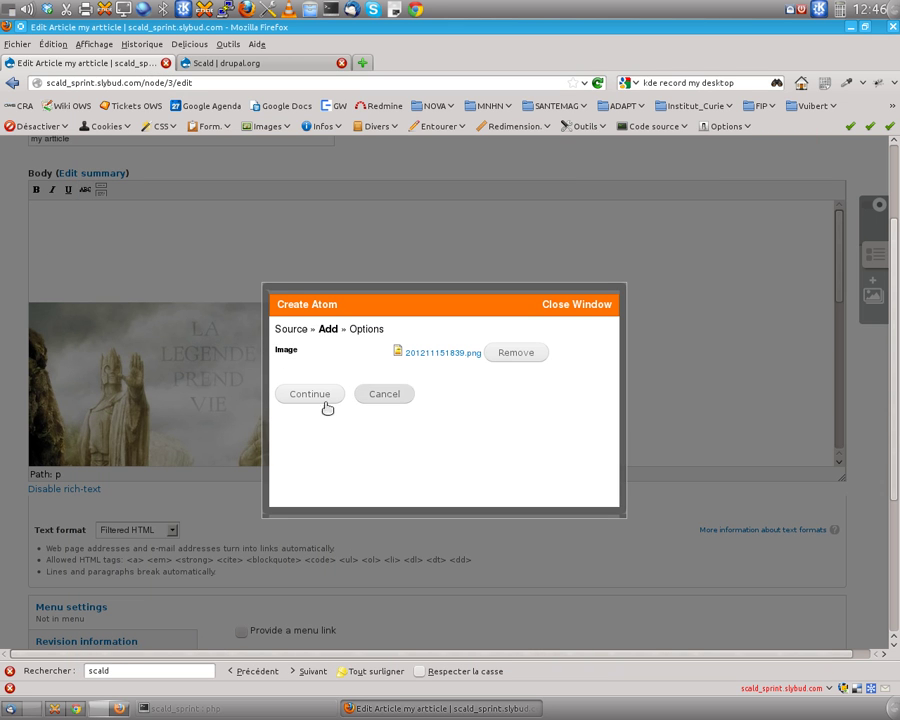
left_click(311, 395)
Step: Title the new atom 'Second one' and finish creating it
left_click(363, 357)
triple_click(303, 362)
type("Second one")
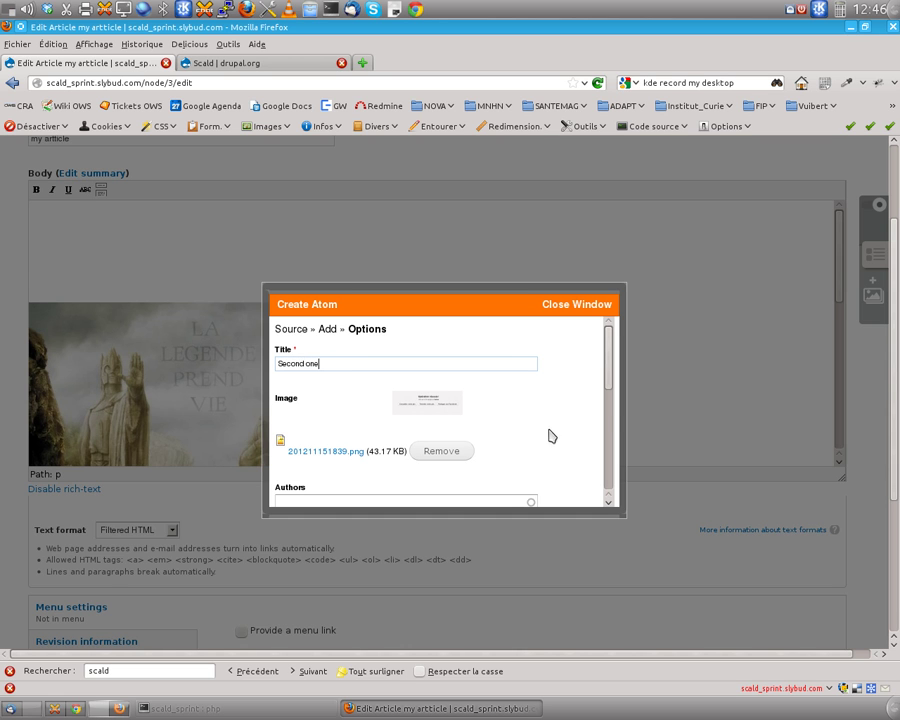
scroll(470, 436, "down", 2)
scroll(576, 437, "down", 3)
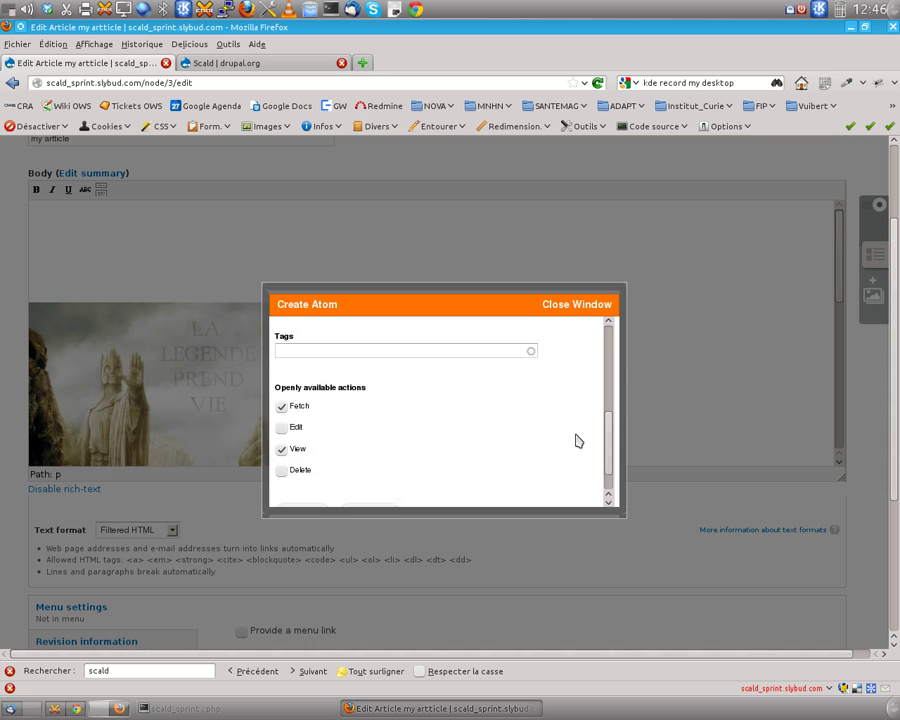
left_click(314, 485)
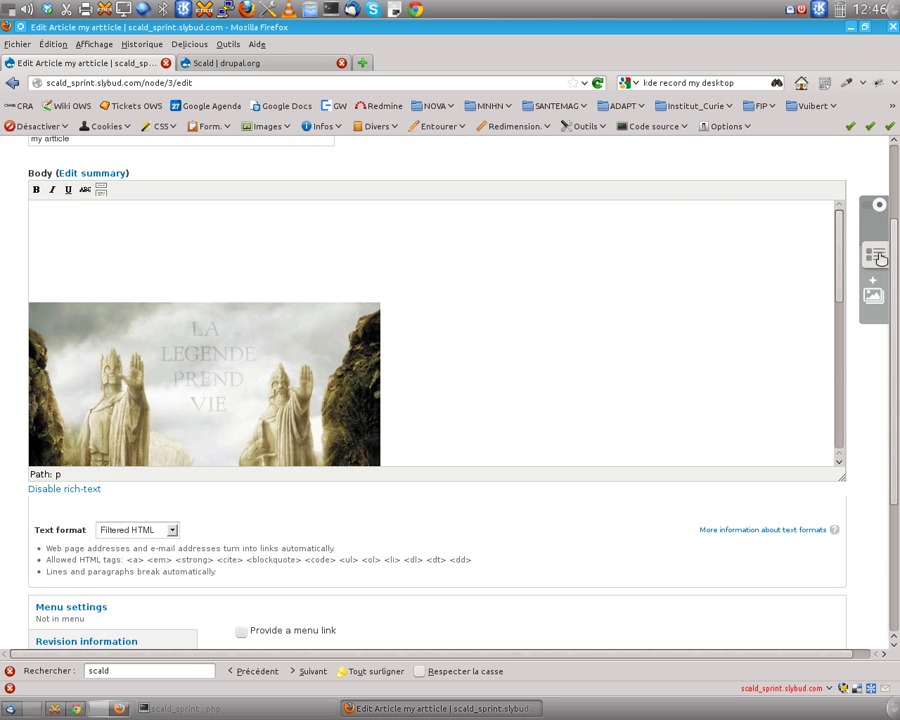
Step: Drag the Second one atom from the Scald library into the Body editor
left_click(878, 258)
mouse_move(731, 316)
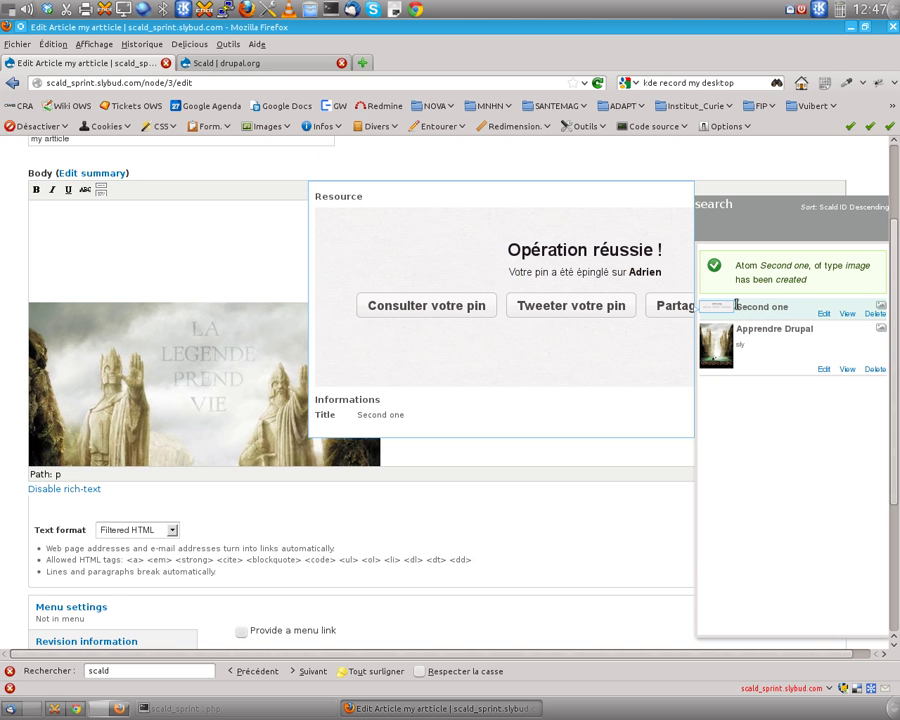
left_click_drag(733, 310, 138, 266)
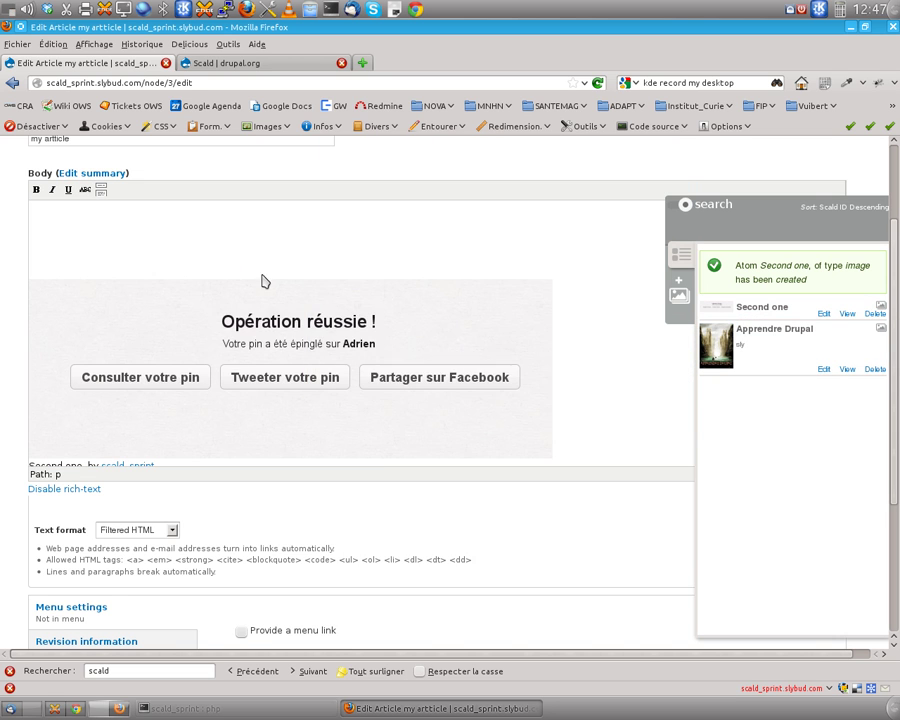
Step: Save the updated article with the Second one image embedded
scroll(263, 280, "down", 3)
scroll(263, 279, "up", 3)
scroll(308, 268, "down", 4)
scroll(810, 514, "down", 4)
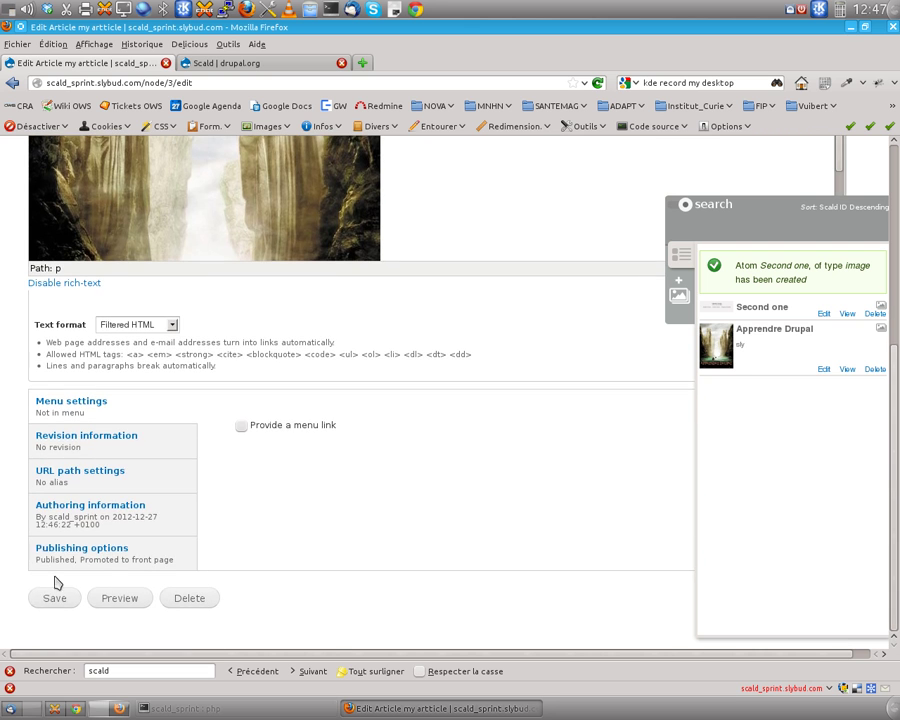
left_click(55, 597)
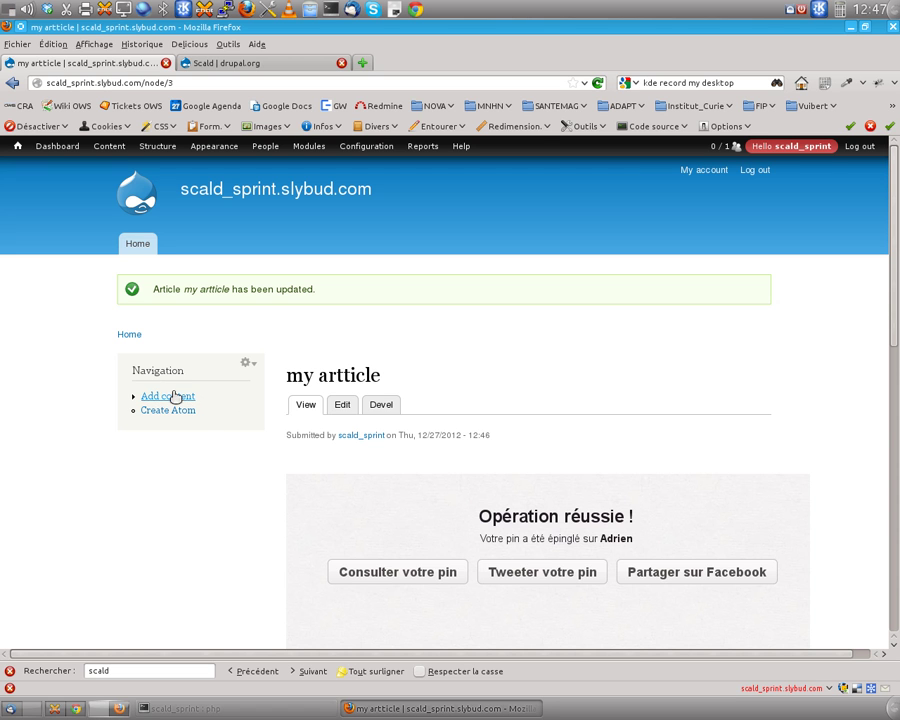
scroll(426, 396, "down", 5)
scroll(426, 396, "down", 5)
scroll(173, 449, "up", 10)
scroll(175, 453, "down", 4)
scroll(174, 451, "down", 5)
scroll(174, 450, "up", 10)
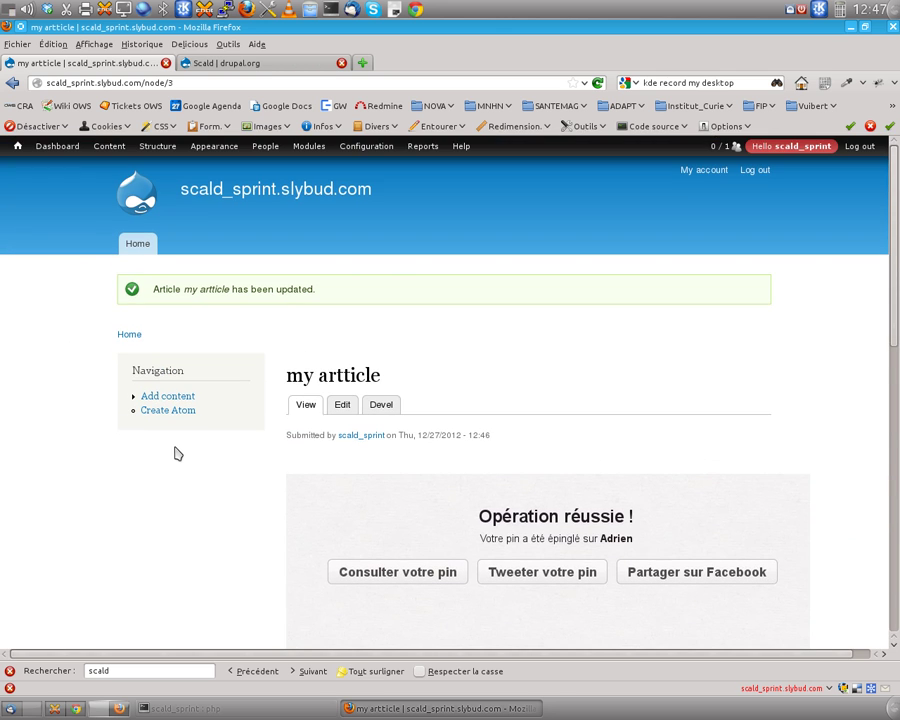